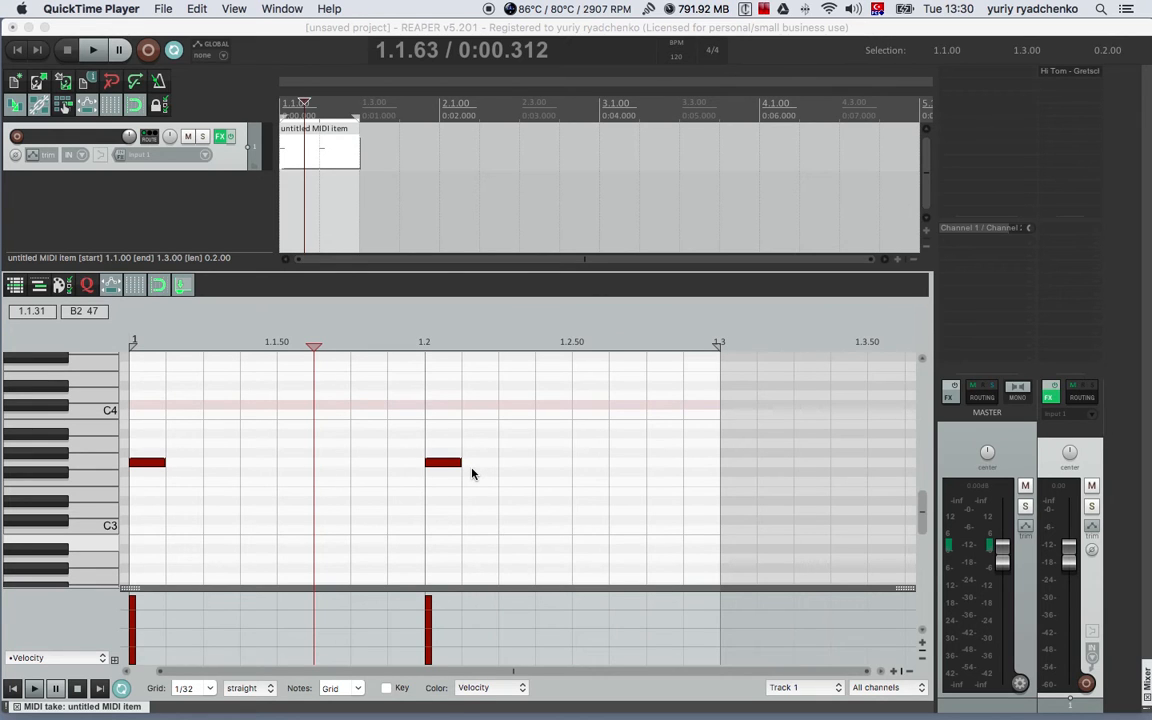
# - Open the track's ReaSamplOmatic5000 sampler and set its release to 0 ms
pyautogui.click(220, 136)
pyautogui.moveTo(608, 76); pyautogui.dragTo(617, 70)
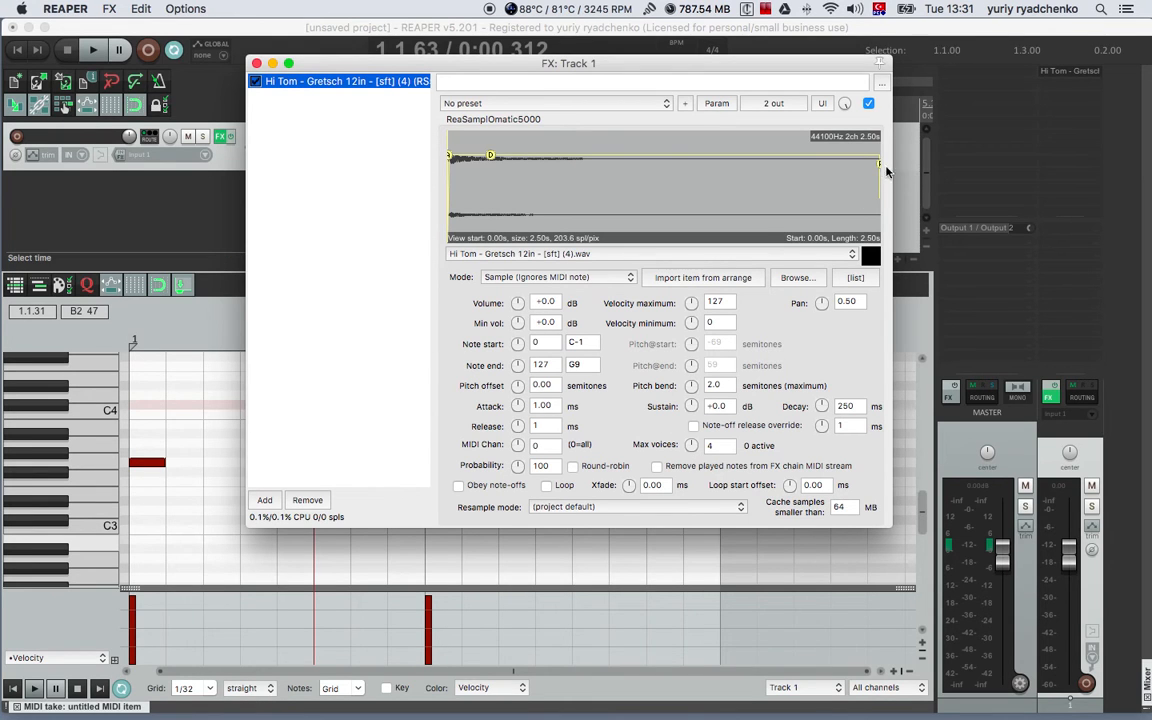
pyautogui.moveTo(878, 164)
pyautogui.mouseDown()
pyautogui.moveTo(823, 165)
pyautogui.moveTo(880, 161)
pyautogui.mouseUp()
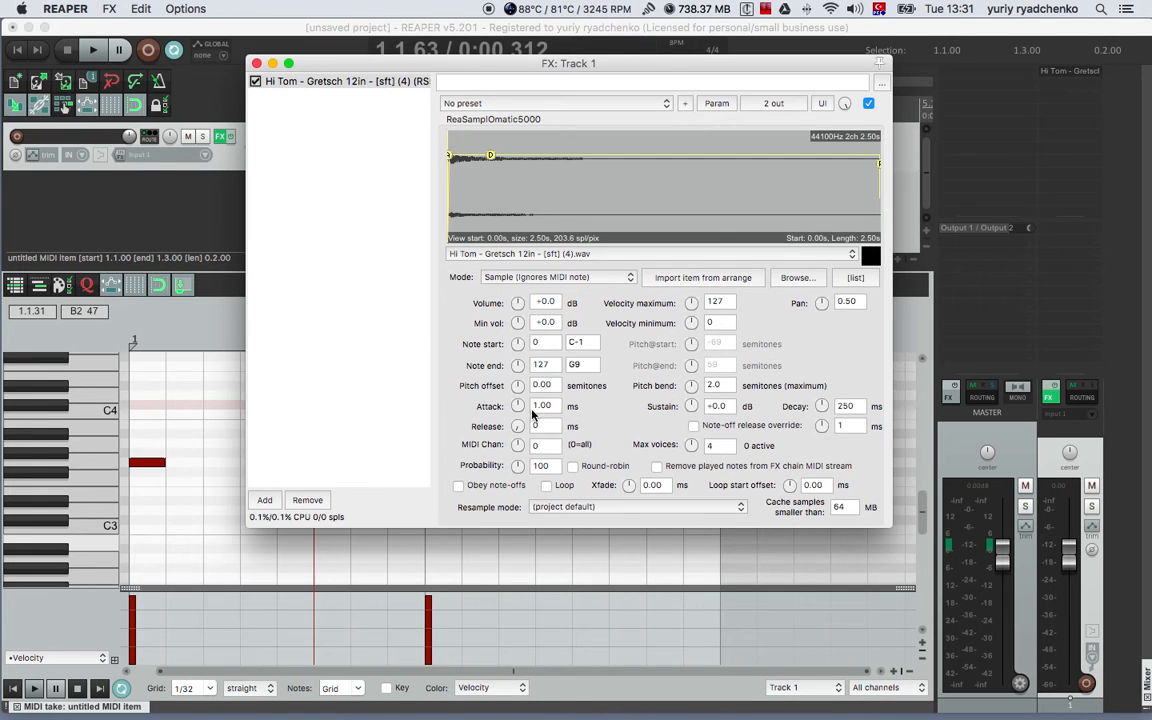
pyautogui.click(368, 262)
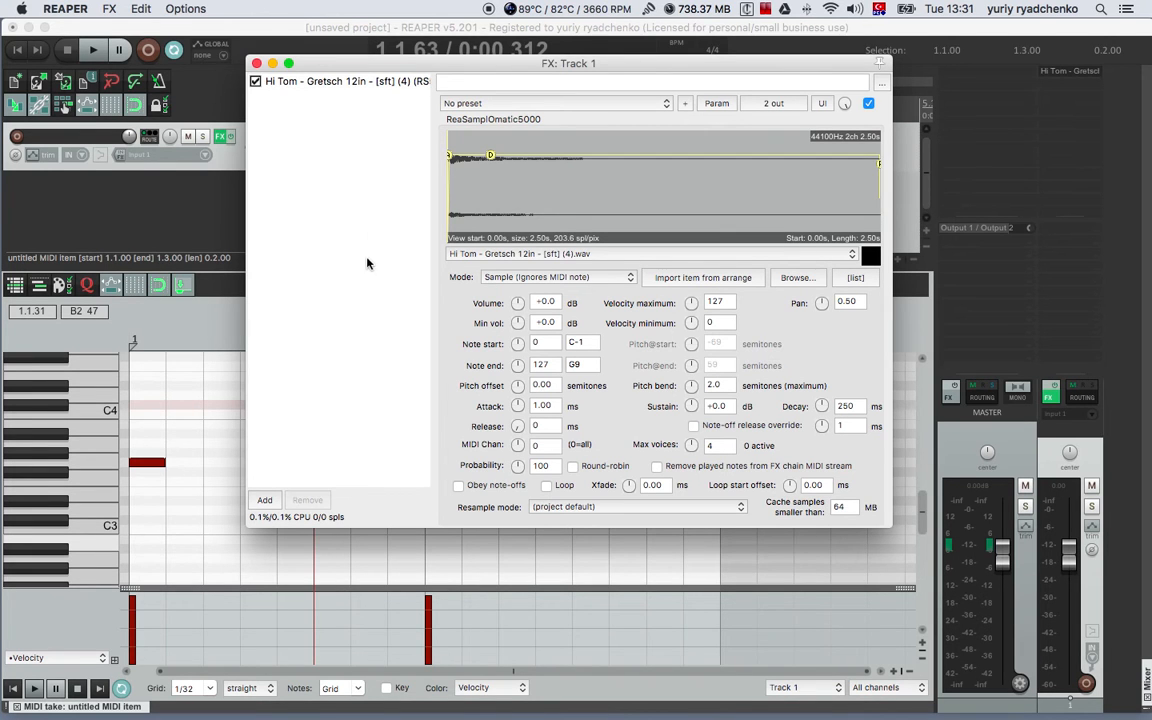
pyautogui.moveTo(455, 62); pyautogui.dragTo(463, 39)
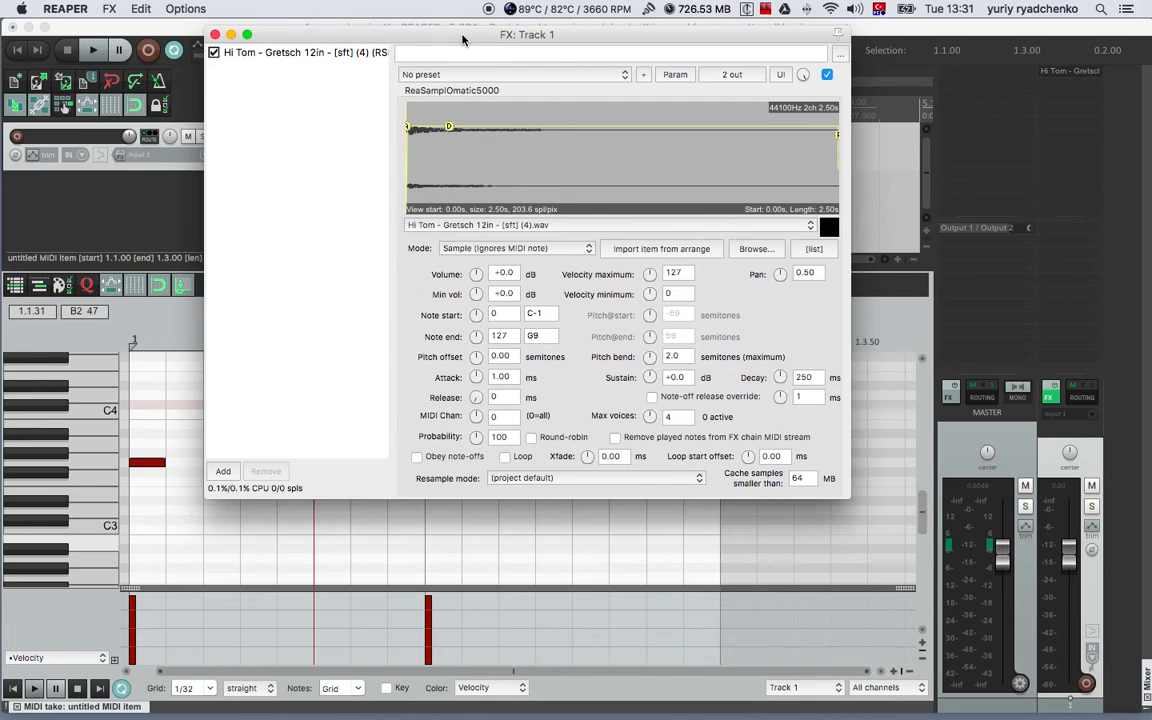
pyautogui.click(292, 50)
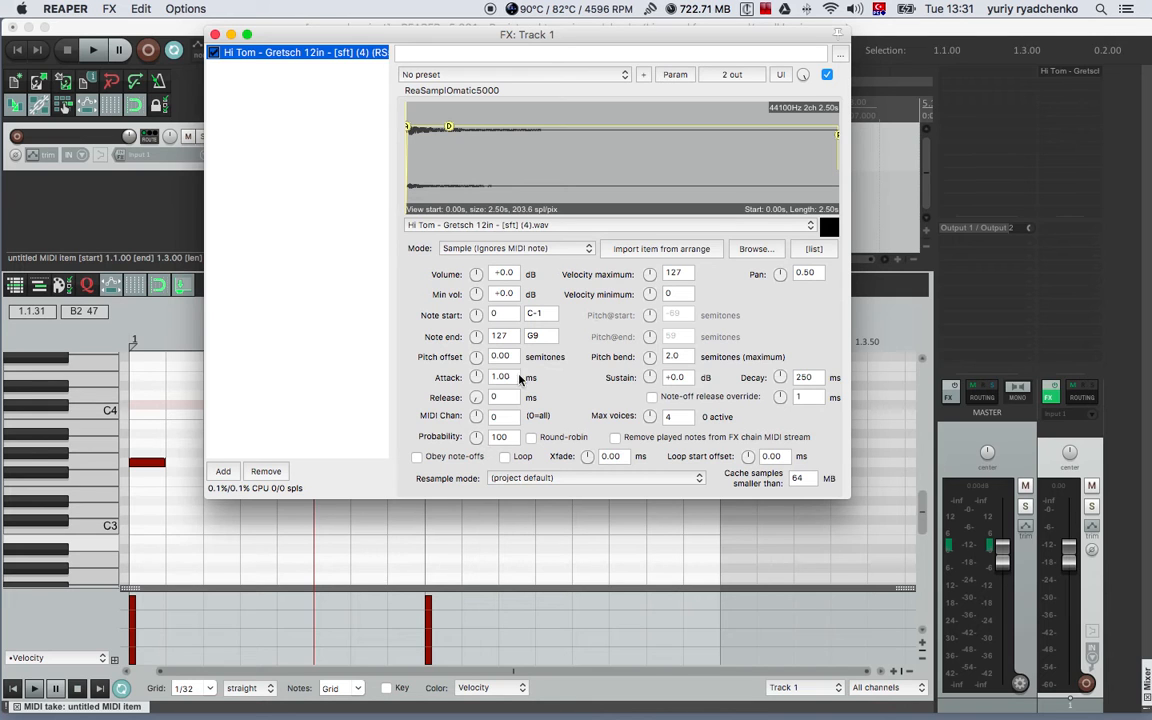
# - Load the Hi Tom, Kick, Low Tom and Snare wav files from the Drum Samples folder together into the sampler
pyautogui.click(757, 249)
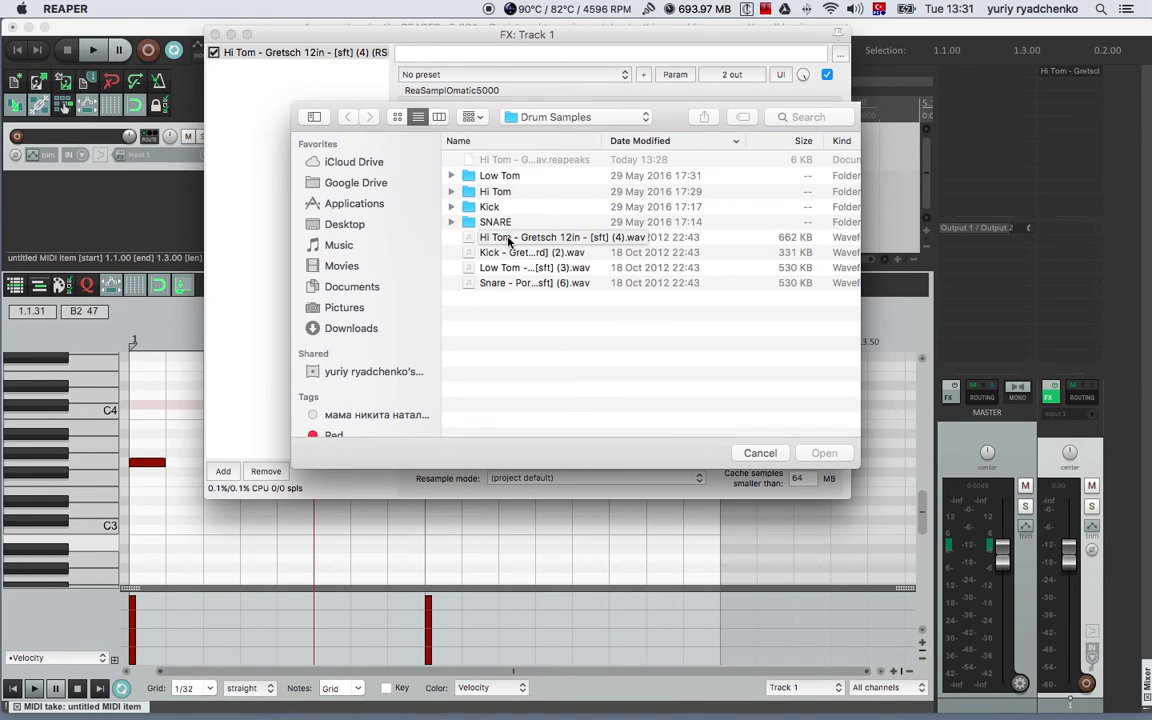
pyautogui.click(471, 241)
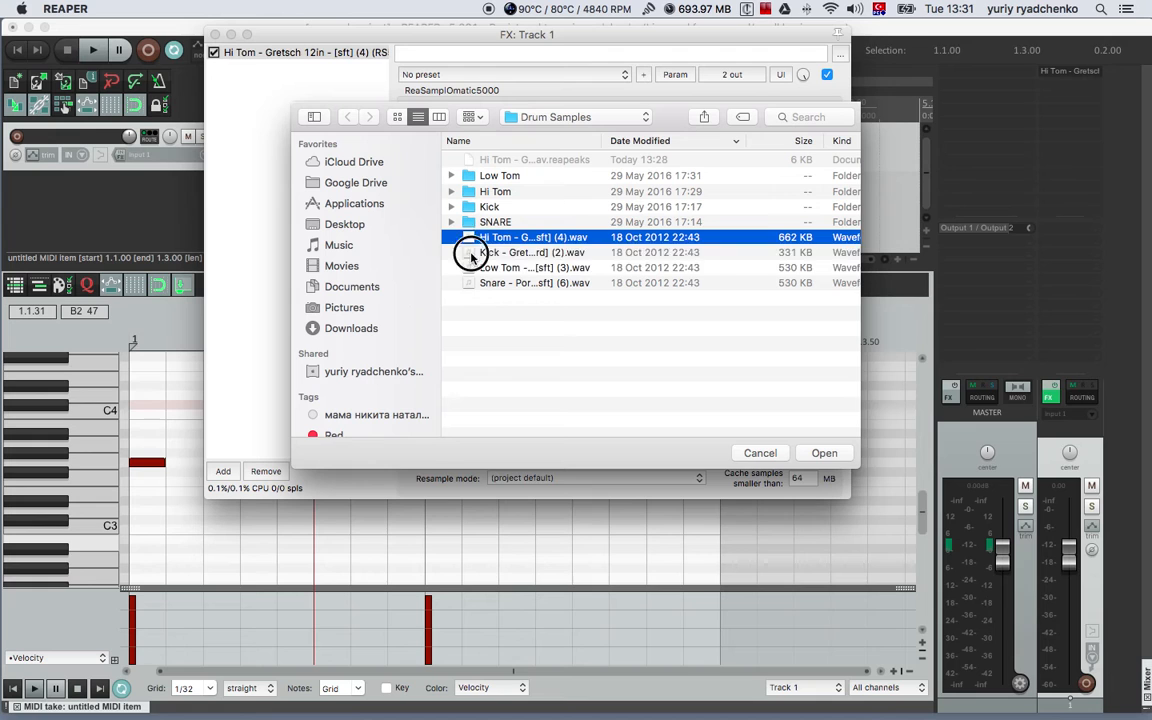
pyautogui.keyDown('shift'); pyautogui.click(471, 253); pyautogui.keyUp('shift')
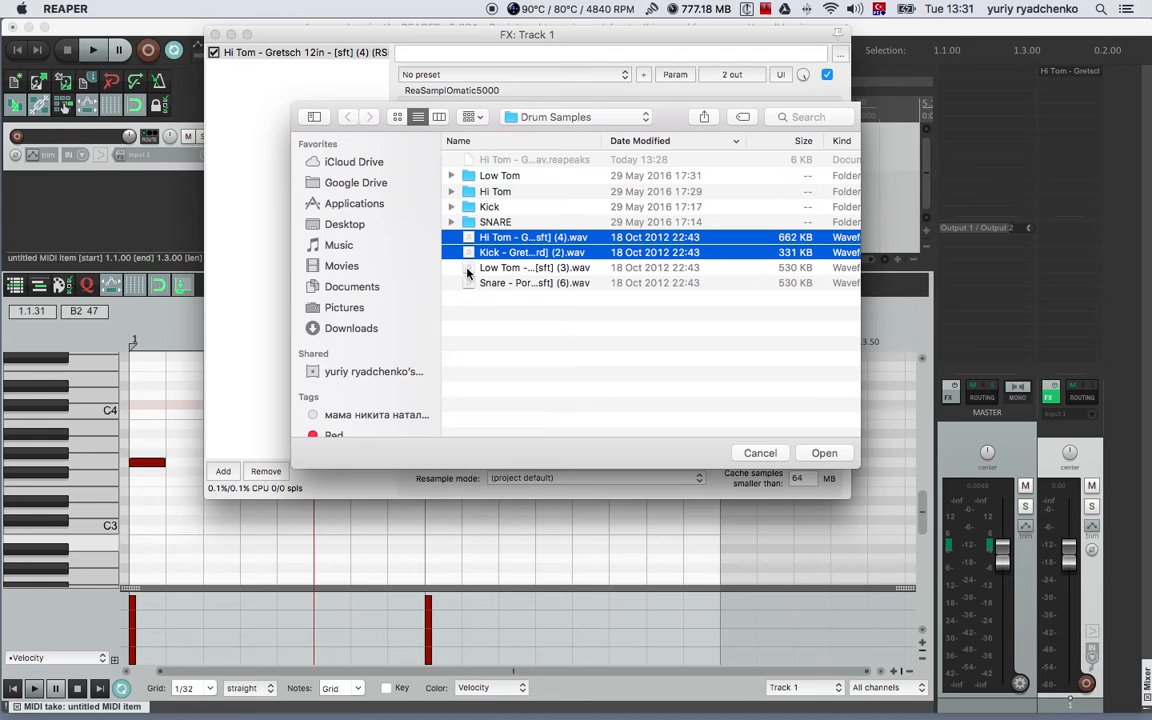
pyautogui.keyDown('shift'); pyautogui.click(469, 267); pyautogui.keyUp('shift')
pyautogui.keyDown('shift'); pyautogui.click(467, 285); pyautogui.keyUp('shift')
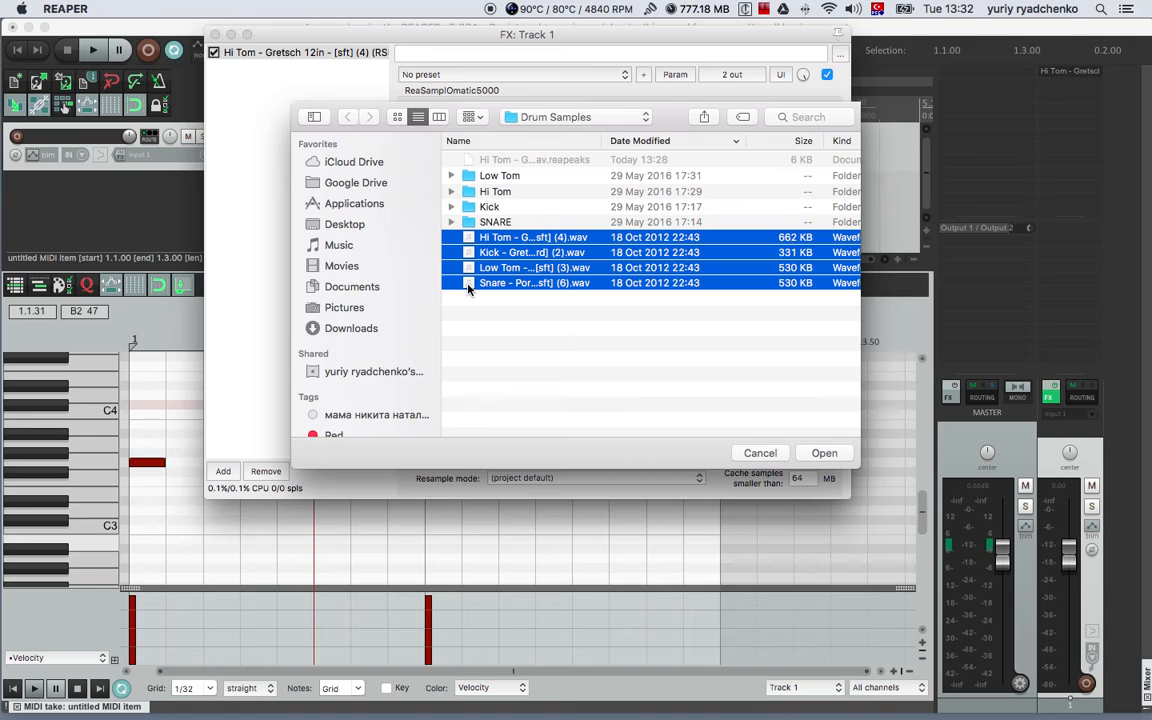
pyautogui.click(824, 453)
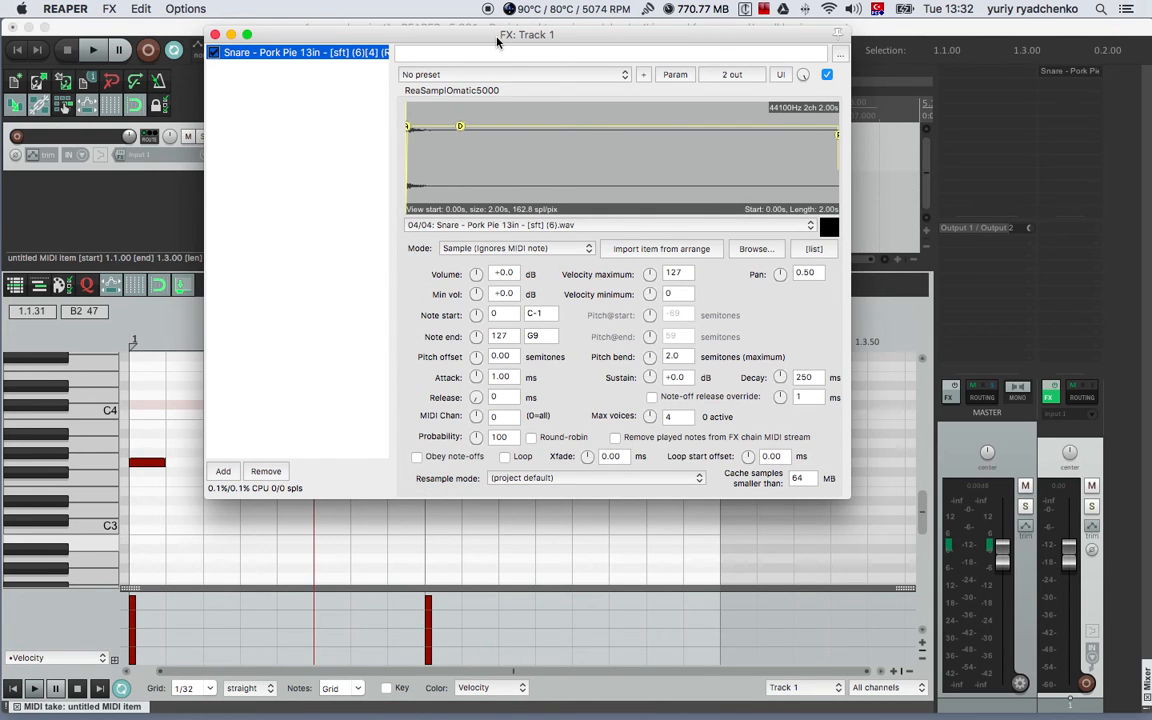
# - Play the MIDI item and review the list of samples loaded in the sampler before stopping playback
pyautogui.moveTo(501, 36); pyautogui.dragTo(859, 29)
pyautogui.hscroll(-1, 262, 480)
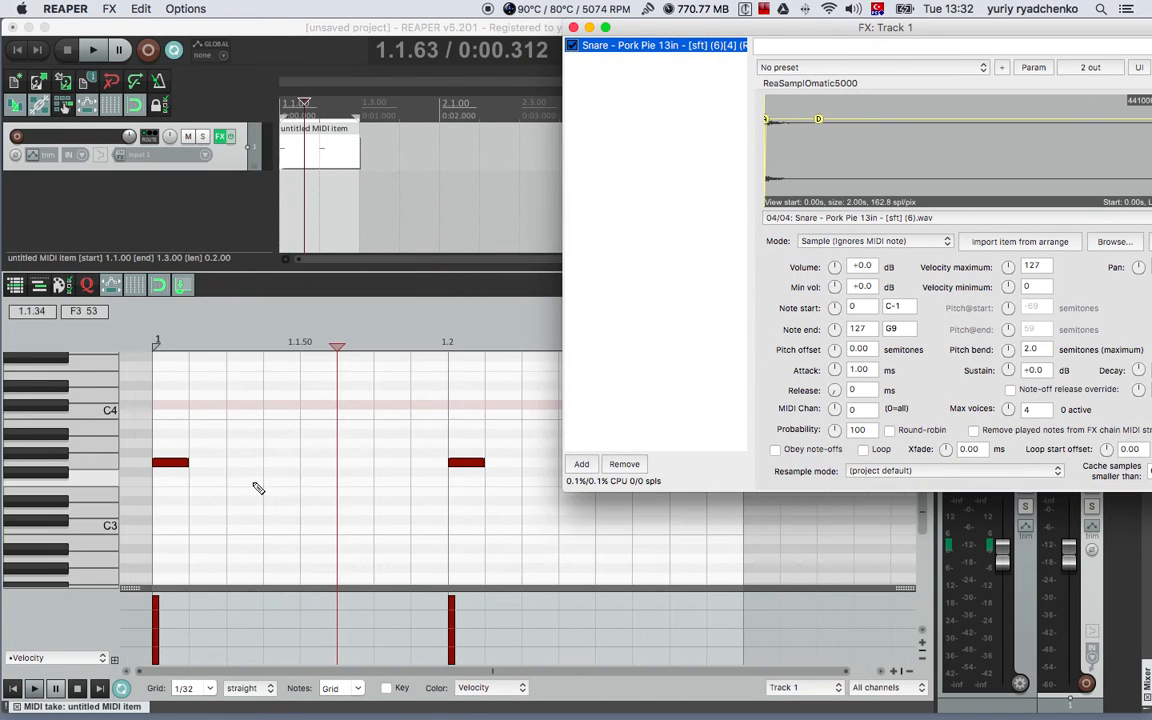
pyautogui.press('space')
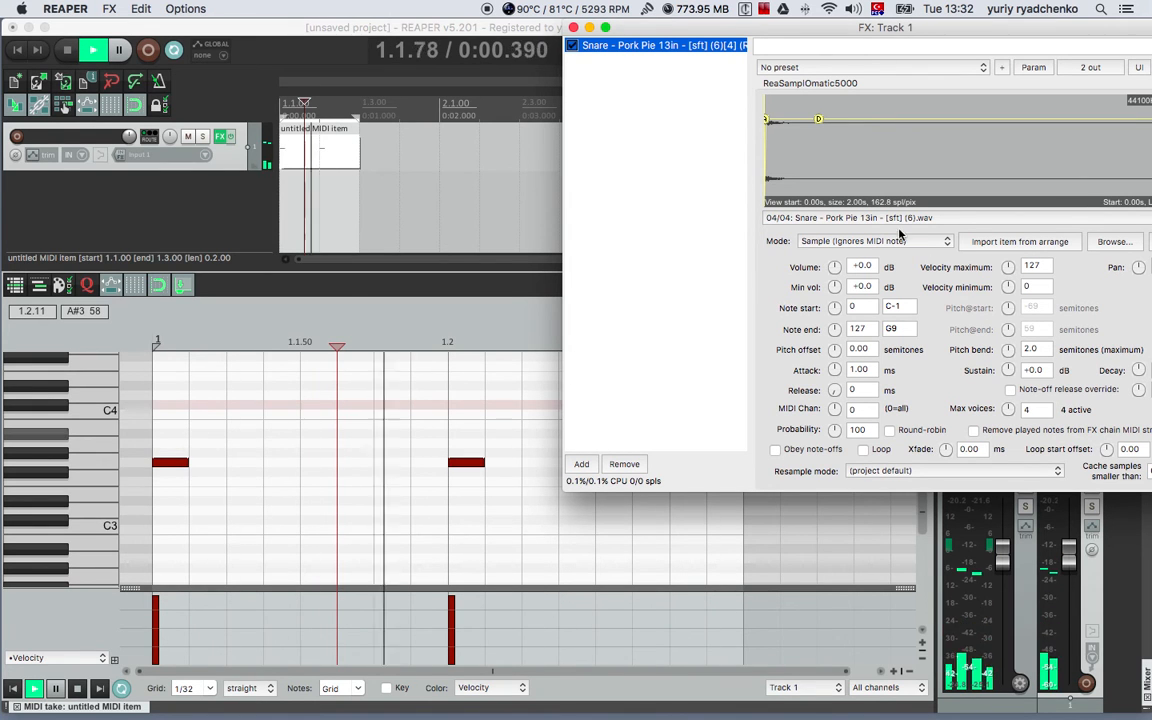
pyautogui.moveTo(858, 27); pyautogui.dragTo(706, 27)
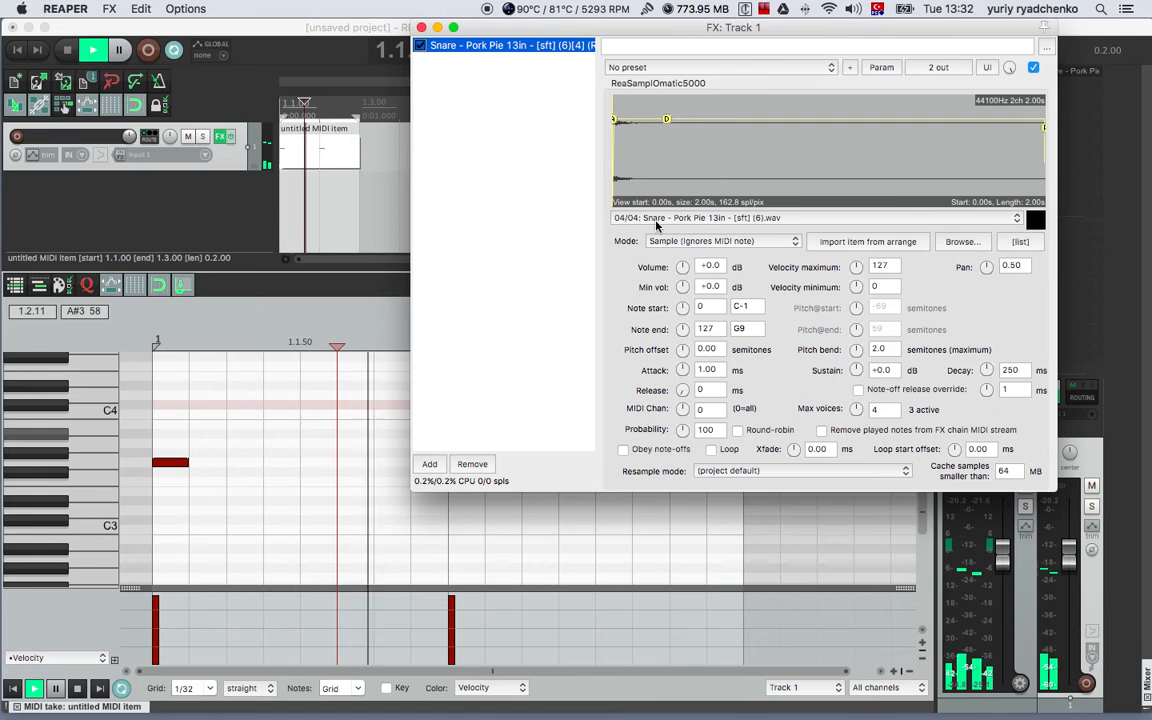
pyautogui.click(706, 218)
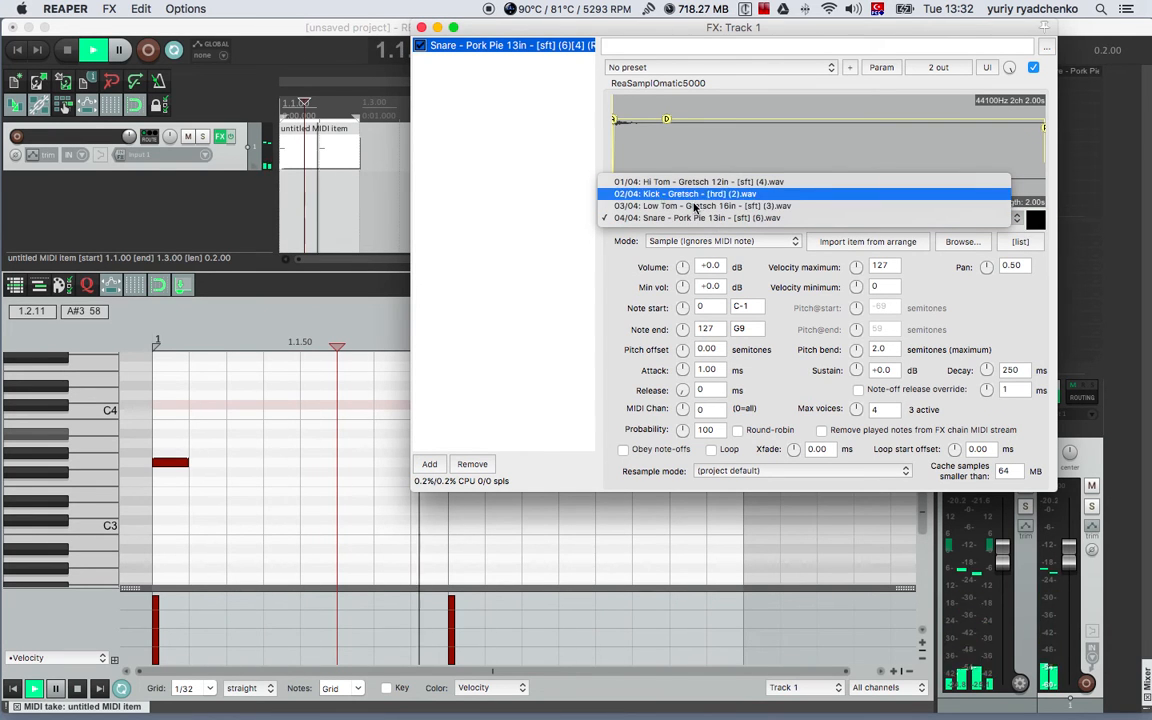
pyautogui.click(762, 273)
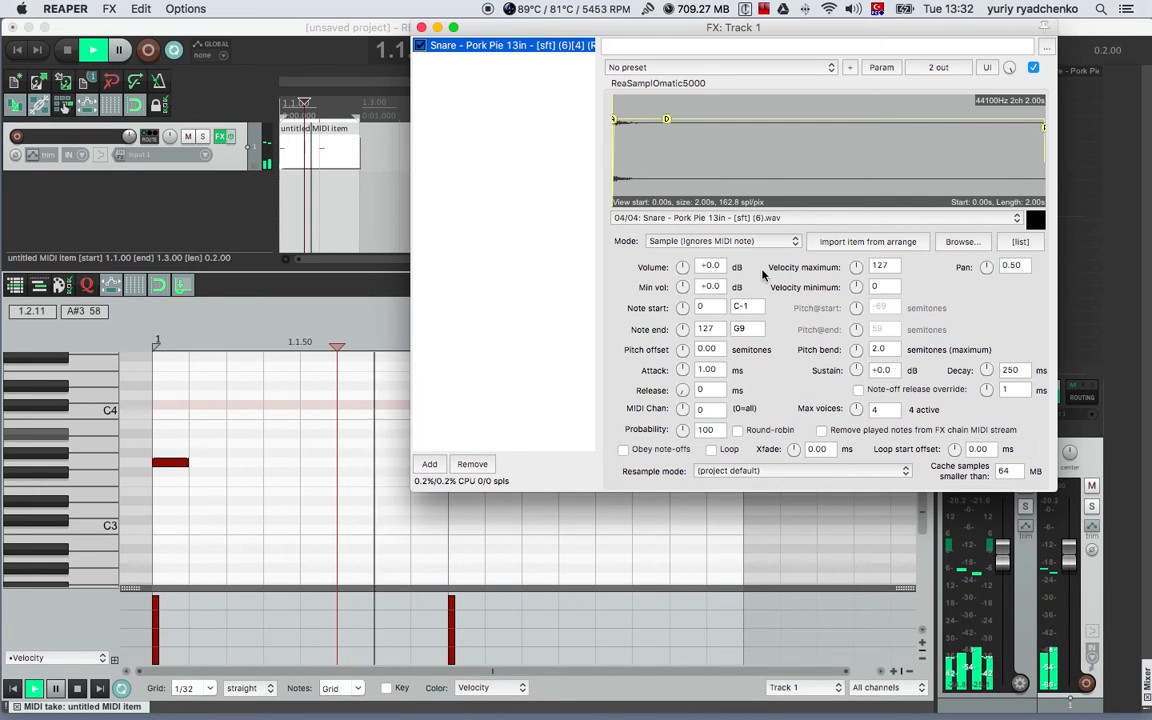
pyautogui.press('space')
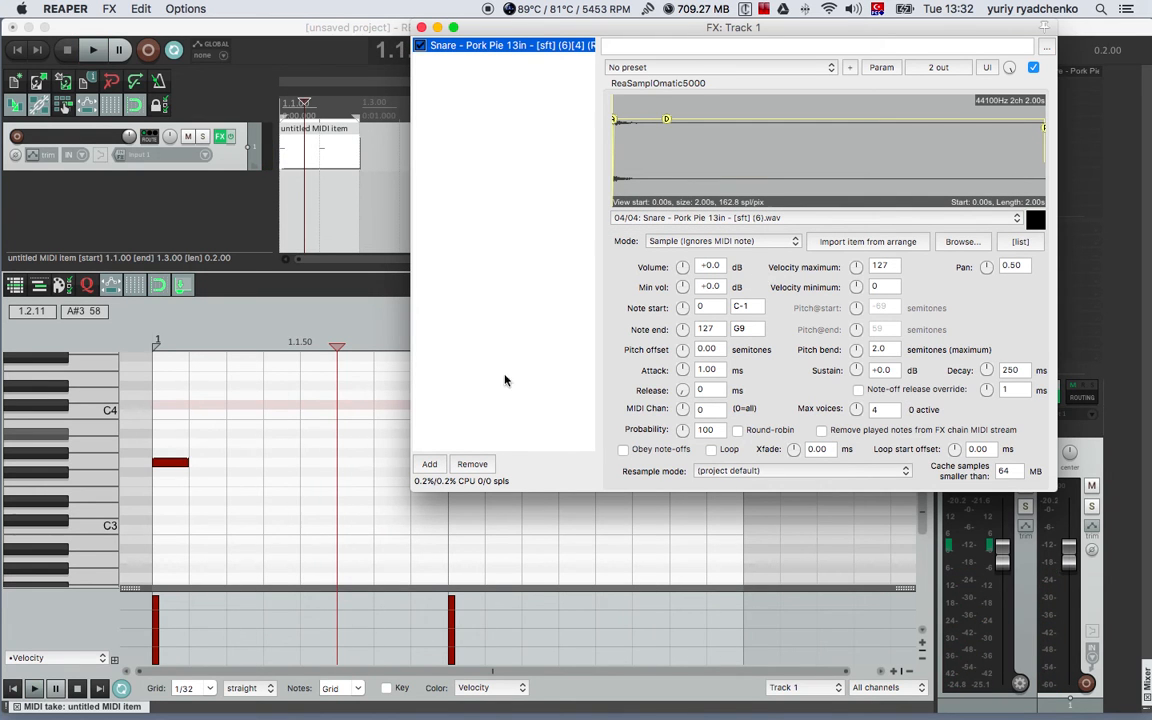
# - Lower the velocity of both G3 notes in the MIDI item to 31
pyautogui.moveTo(722, 31); pyautogui.dragTo(867, 31)
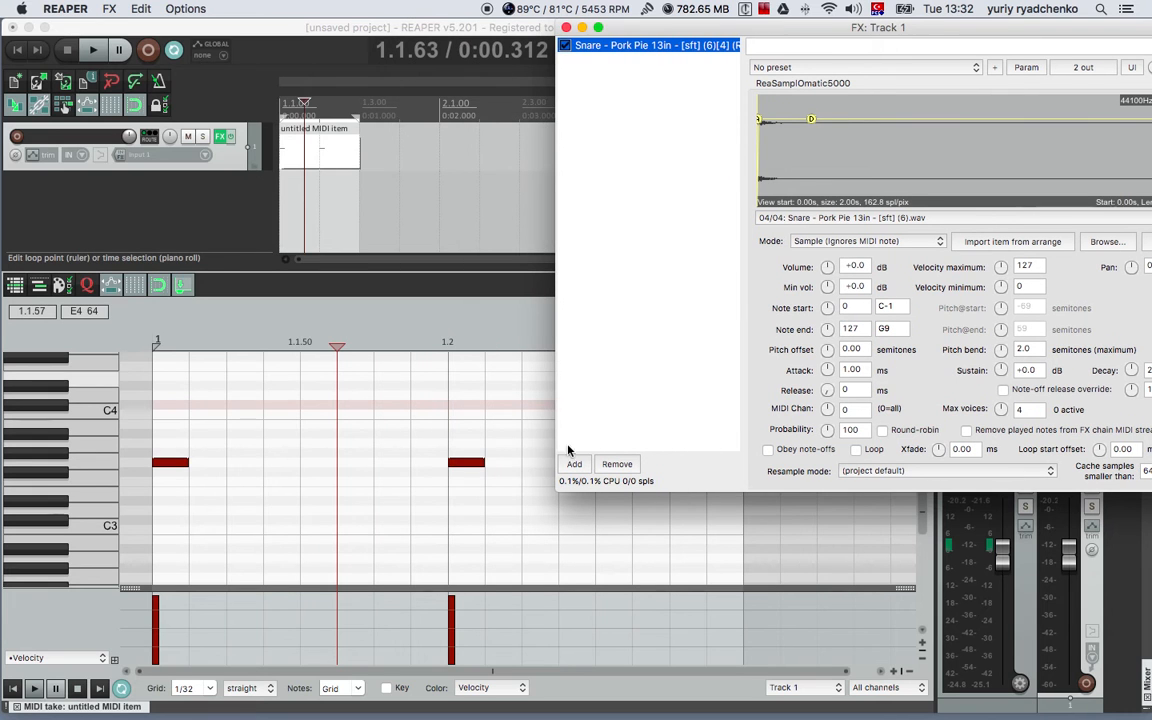
pyautogui.click(514, 442)
pyautogui.click(175, 486)
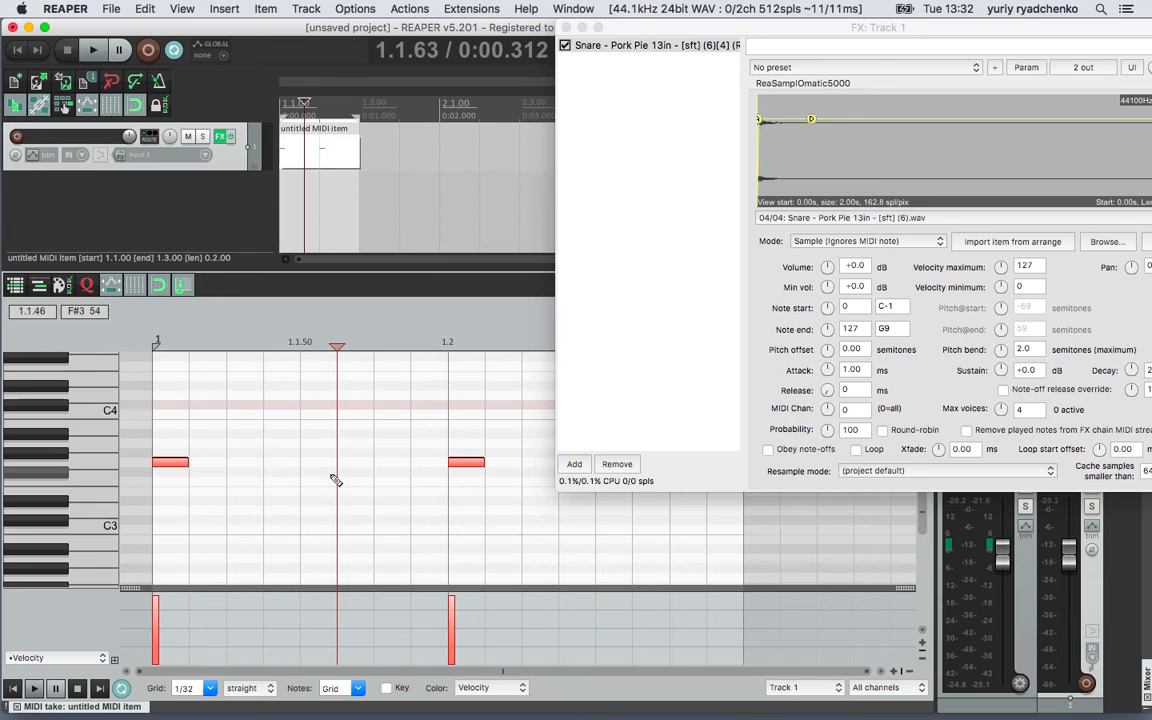
pyautogui.moveTo(470, 462); pyautogui.dragTo(447, 549)
pyautogui.press('super+z')
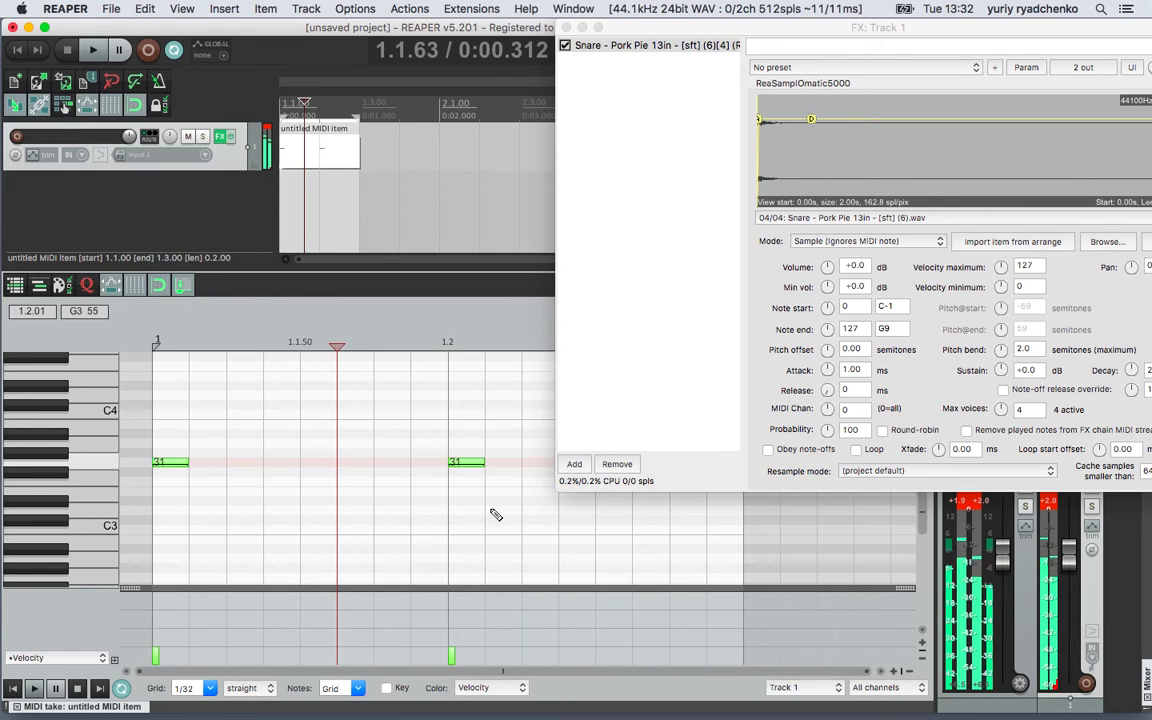
# - Play the item with the sampler in view, then raise both notes' velocity back to full
pyautogui.moveTo(868, 24); pyautogui.dragTo(563, 19)
pyautogui.press('space')
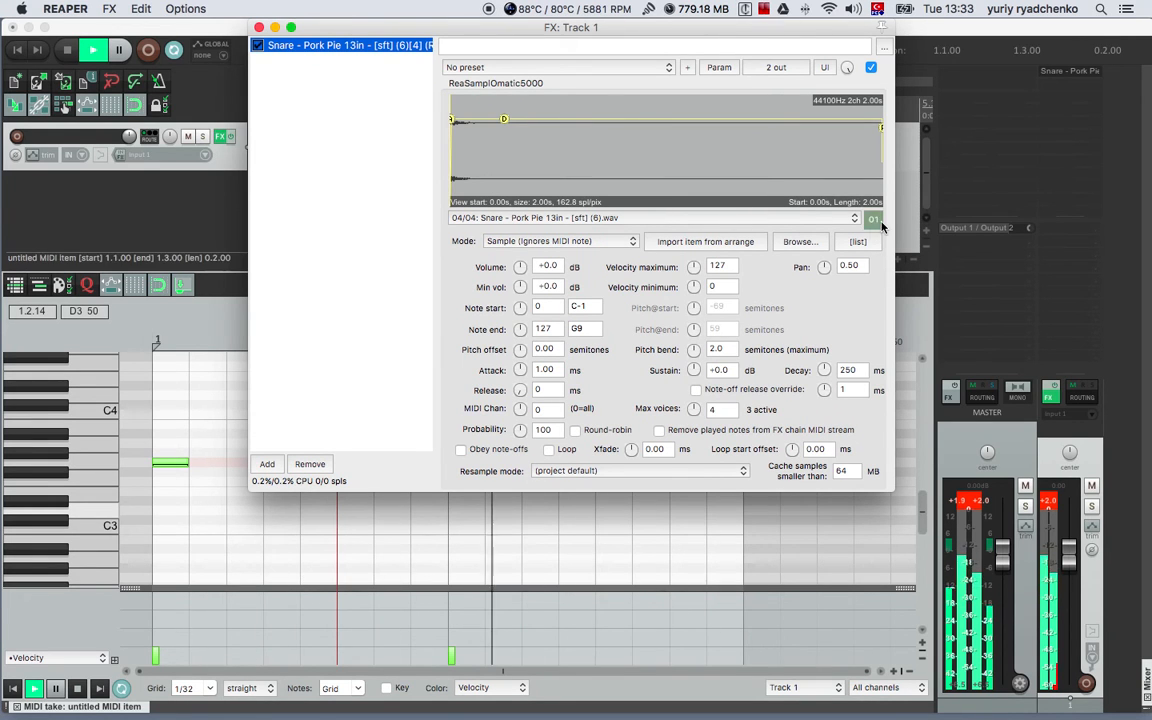
pyautogui.moveTo(157, 654); pyautogui.dragTo(170, 596)
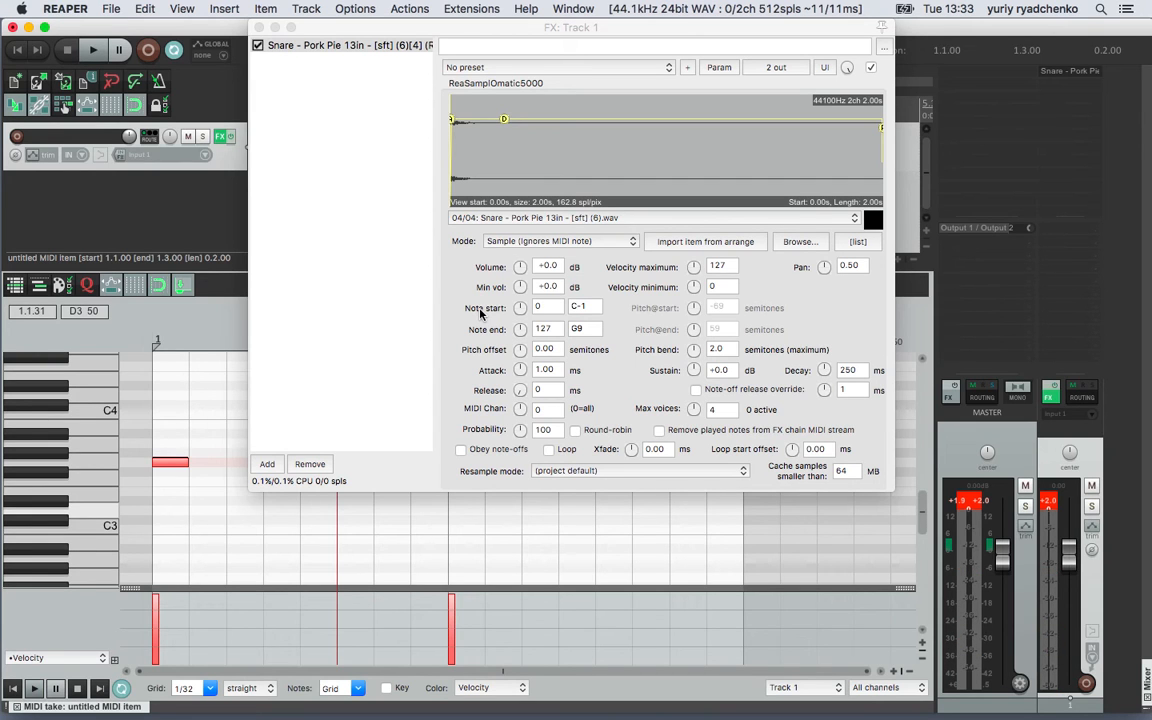
# - Switch to Finder and rename the Hi Tom sample in Drum Samples as "01.Hi Tom - Gretsch 12in - [sft] (4).wav"
pyautogui.click(700, 52)
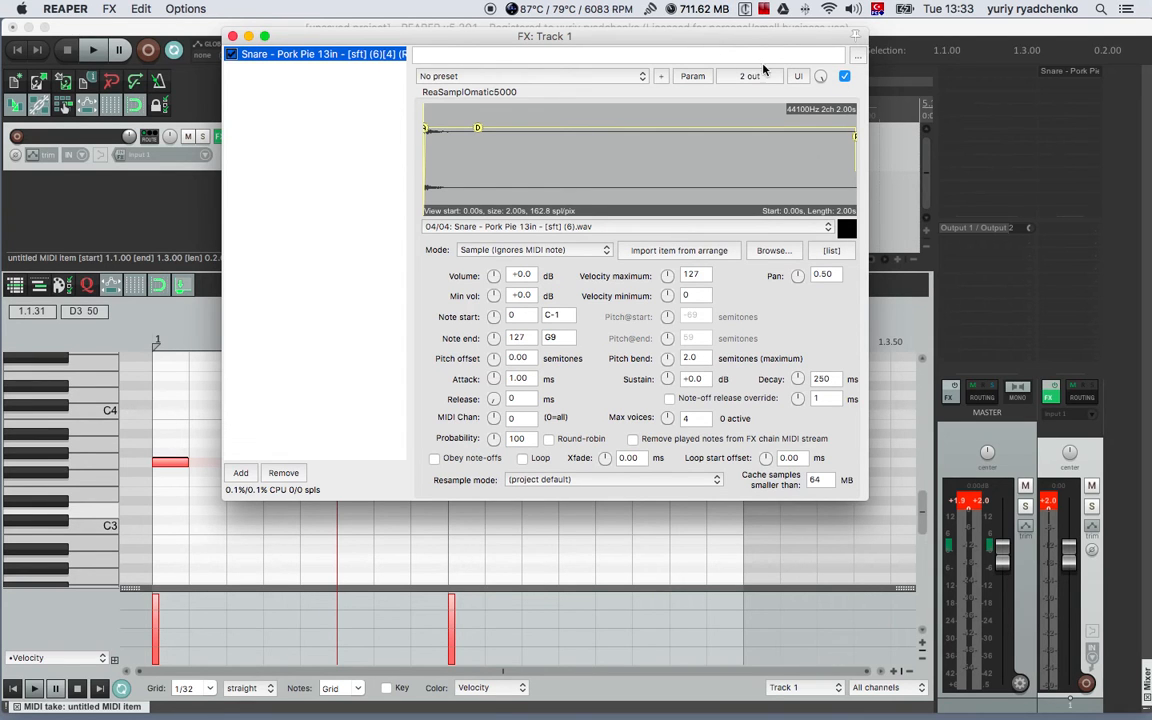
pyautogui.moveTo(773, 43); pyautogui.dragTo(756, 38)
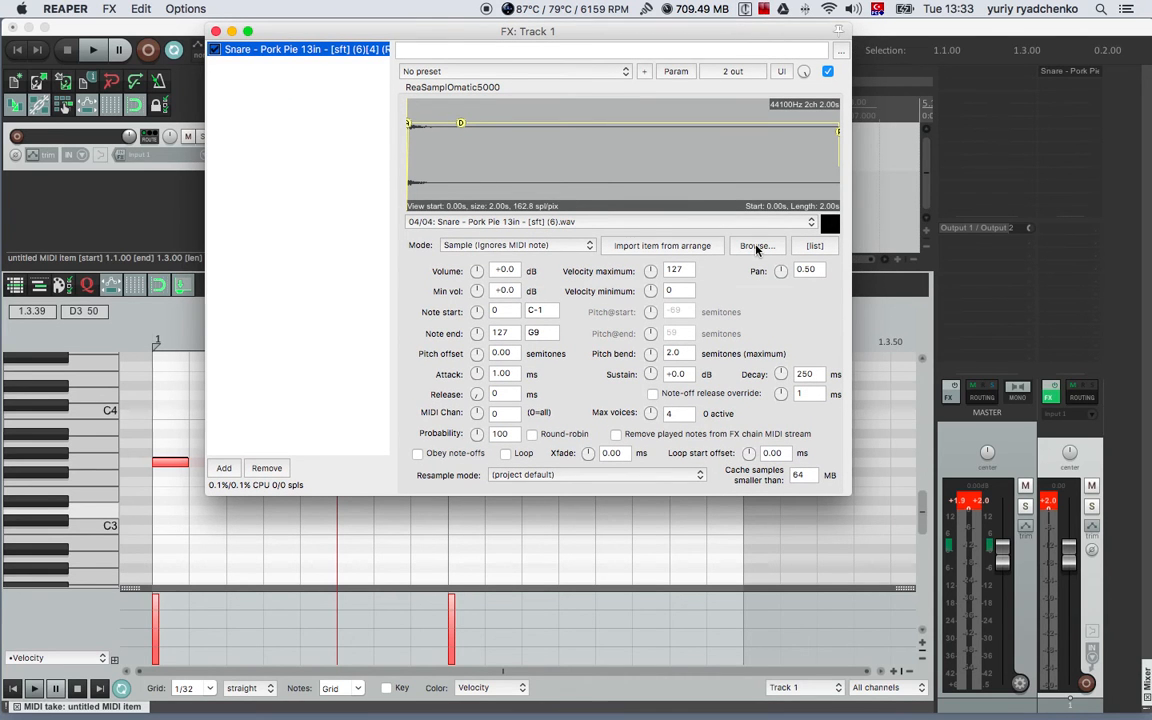
pyautogui.press('super+Tab')
pyautogui.press('super+Tab')
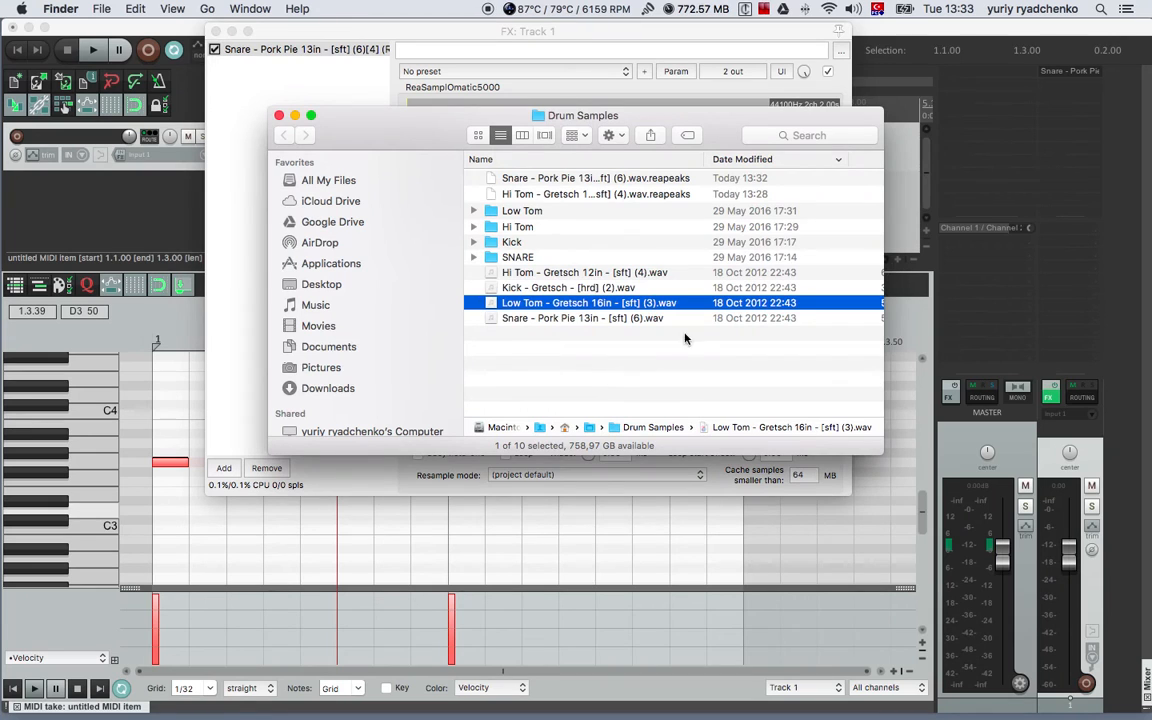
pyautogui.click(492, 273)
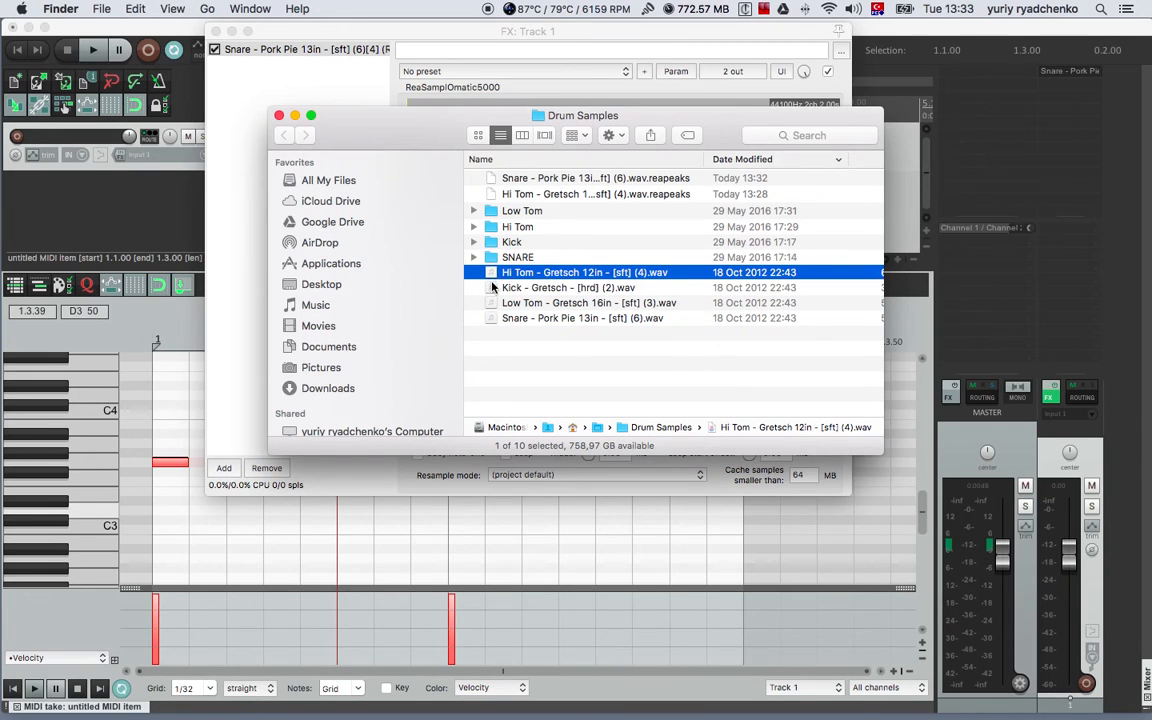
pyautogui.click(502, 278)
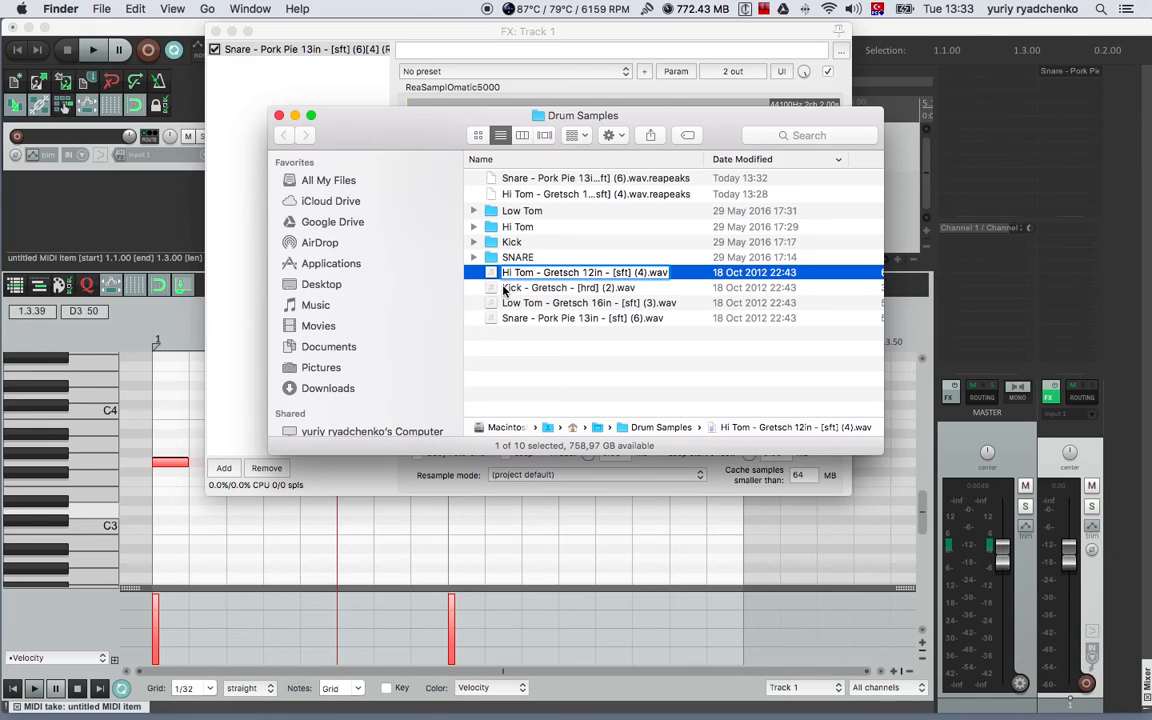
pyautogui.press('Up')
pyautogui.write('01.')
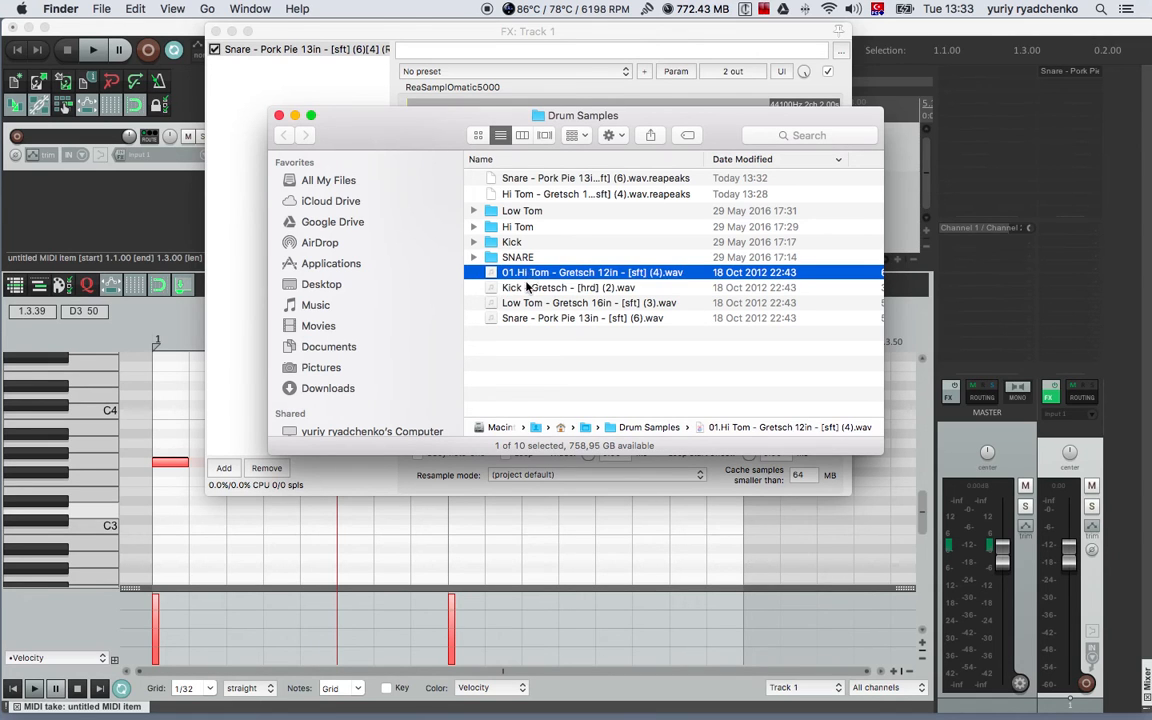
# - Rename the Kick sample as "02.Kick - Gretsch - [hrd] (2).wav"
pyautogui.click(505, 289)
pyautogui.click(505, 288)
pyautogui.press('Up')
pyautogui.write('02.')
pyautogui.press('Return')
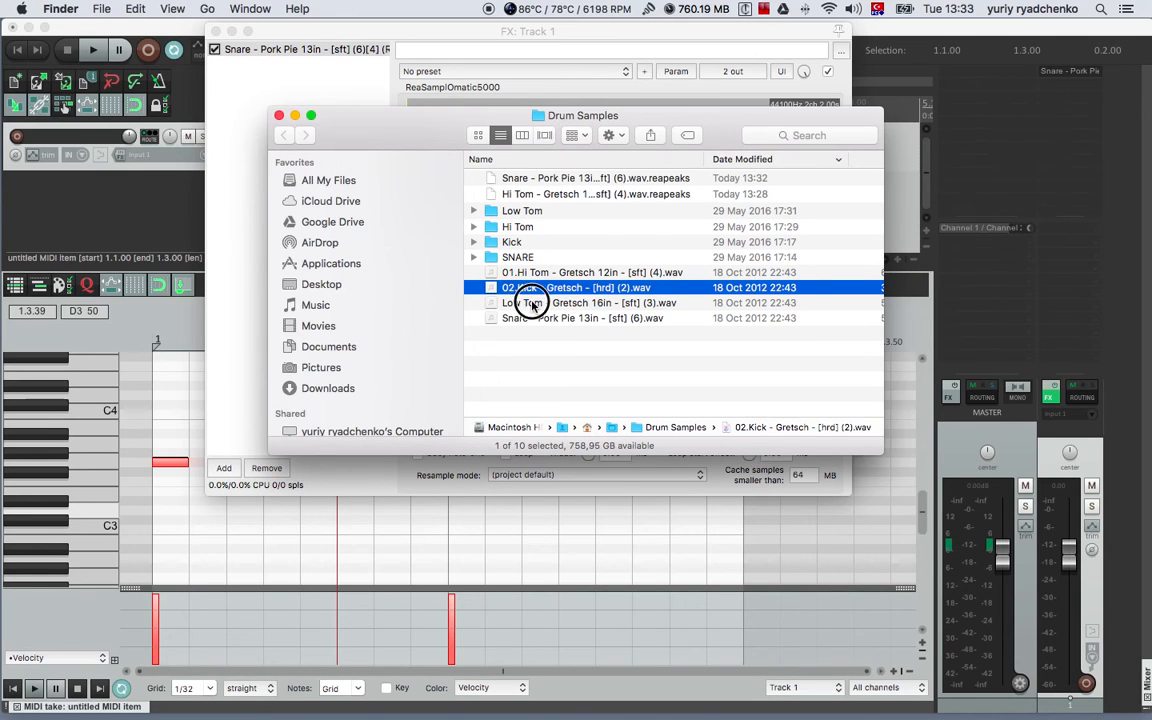
# - Rename the Low Tom sample as "03.Low Tom - Gretsch 16in - [sft] (3).wav"
pyautogui.click(520, 304)
pyautogui.click(517, 308)
pyautogui.press('Up')
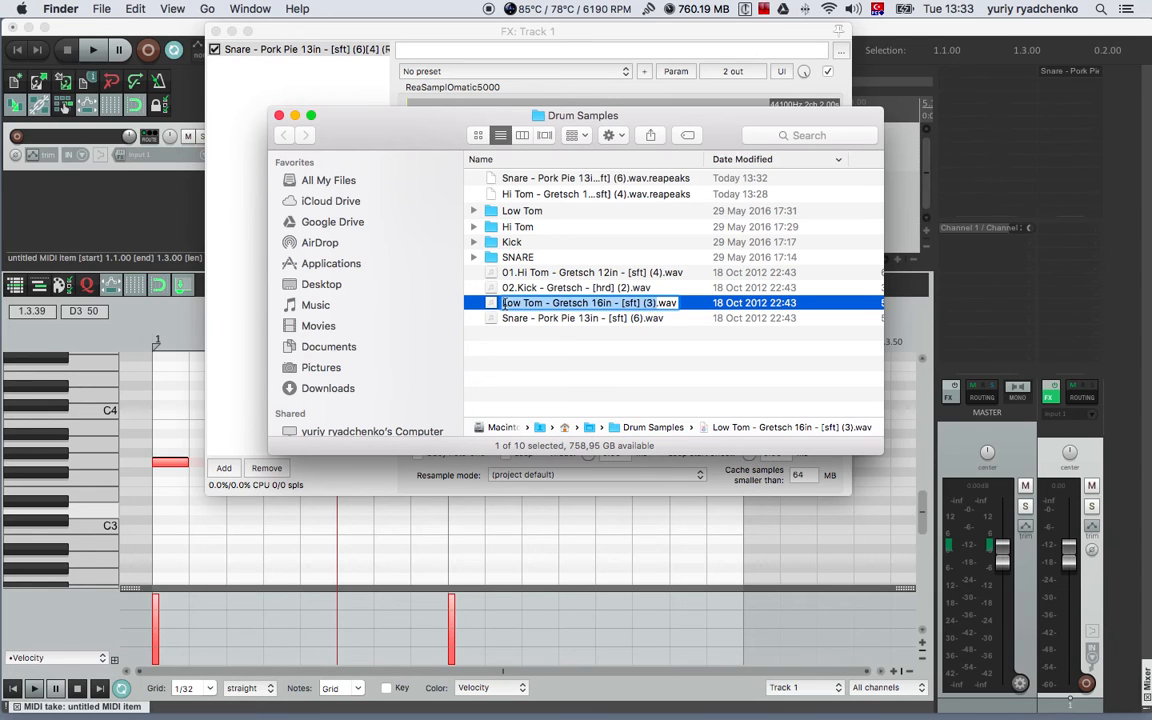
pyautogui.write('03.')
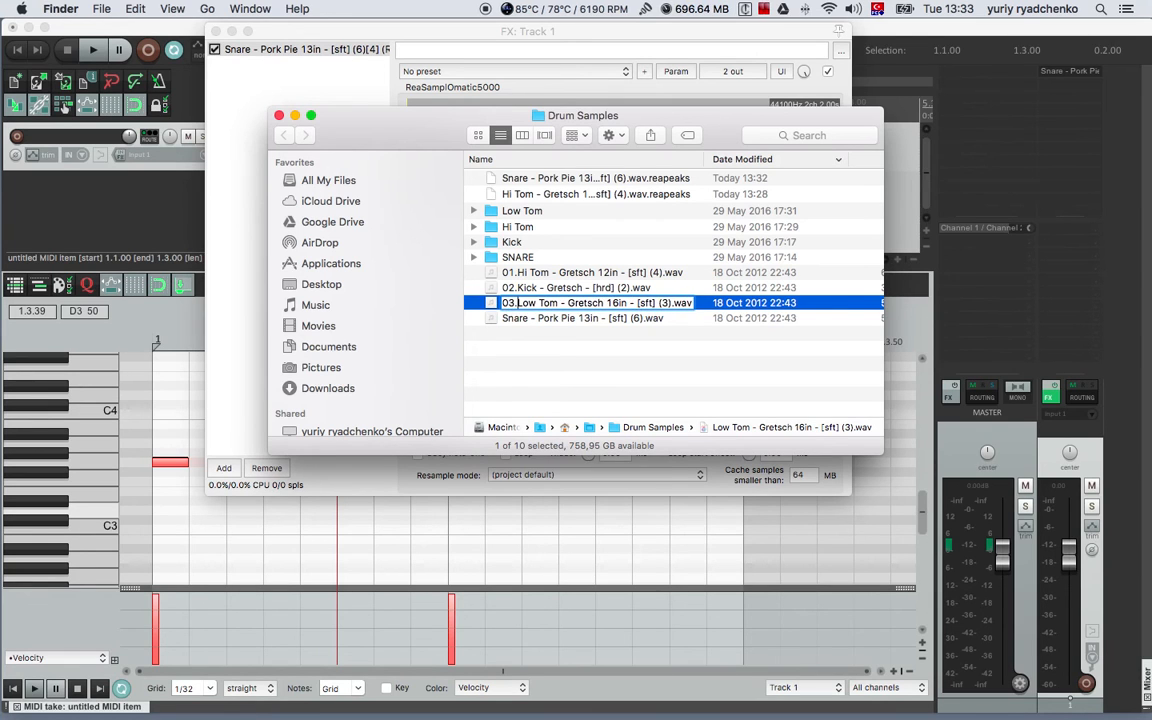
pyautogui.press('Return')
# - Rename the Snare sample as "04.Snare - Pork Pie 13in - [sft] (6).wav" and return to REAPER's sampler window
pyautogui.click(510, 318)
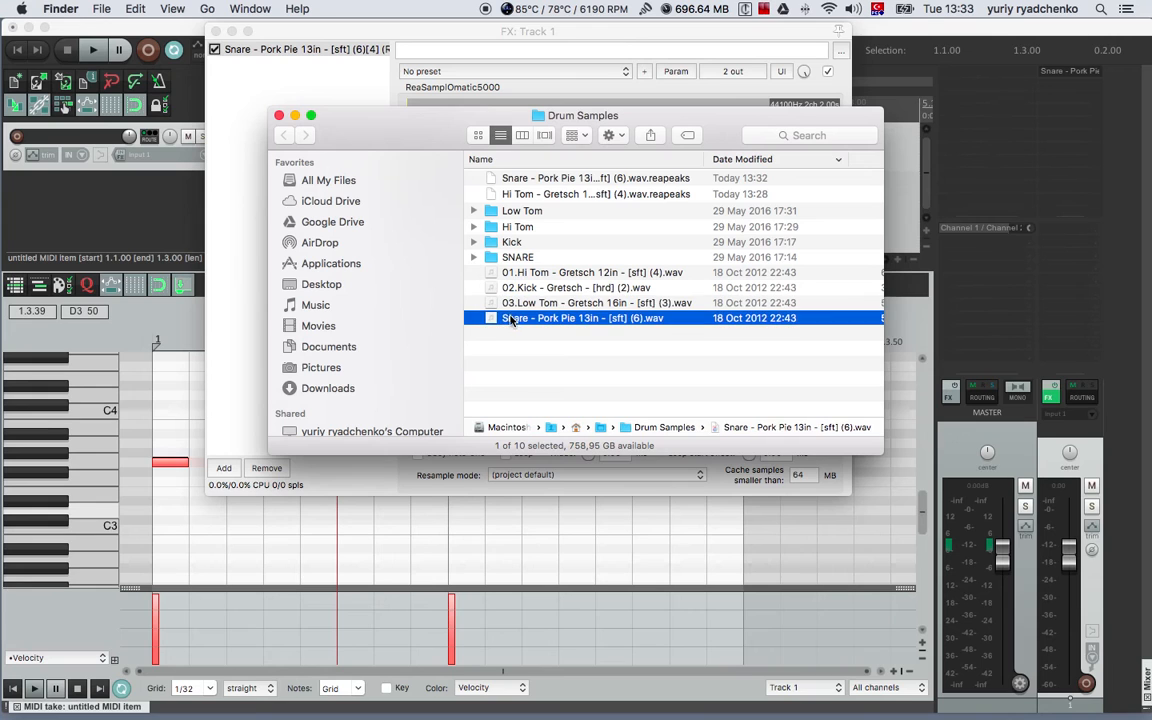
pyautogui.click(506, 317)
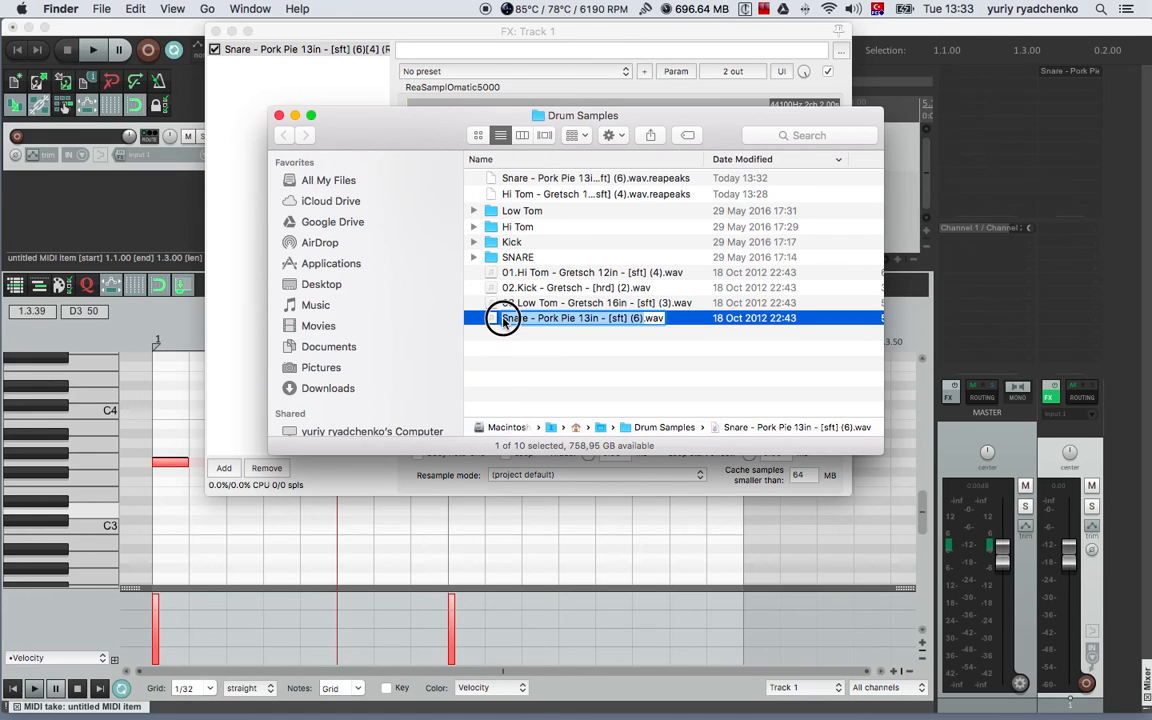
pyautogui.write('04.')
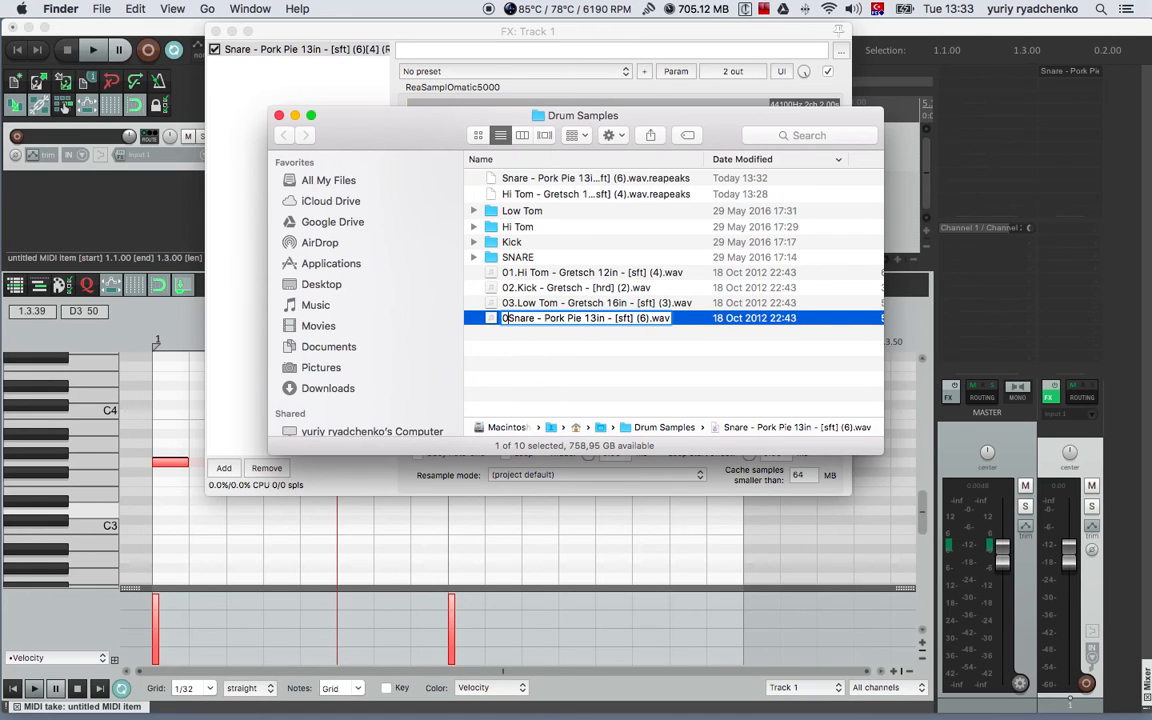
pyautogui.press('Return')
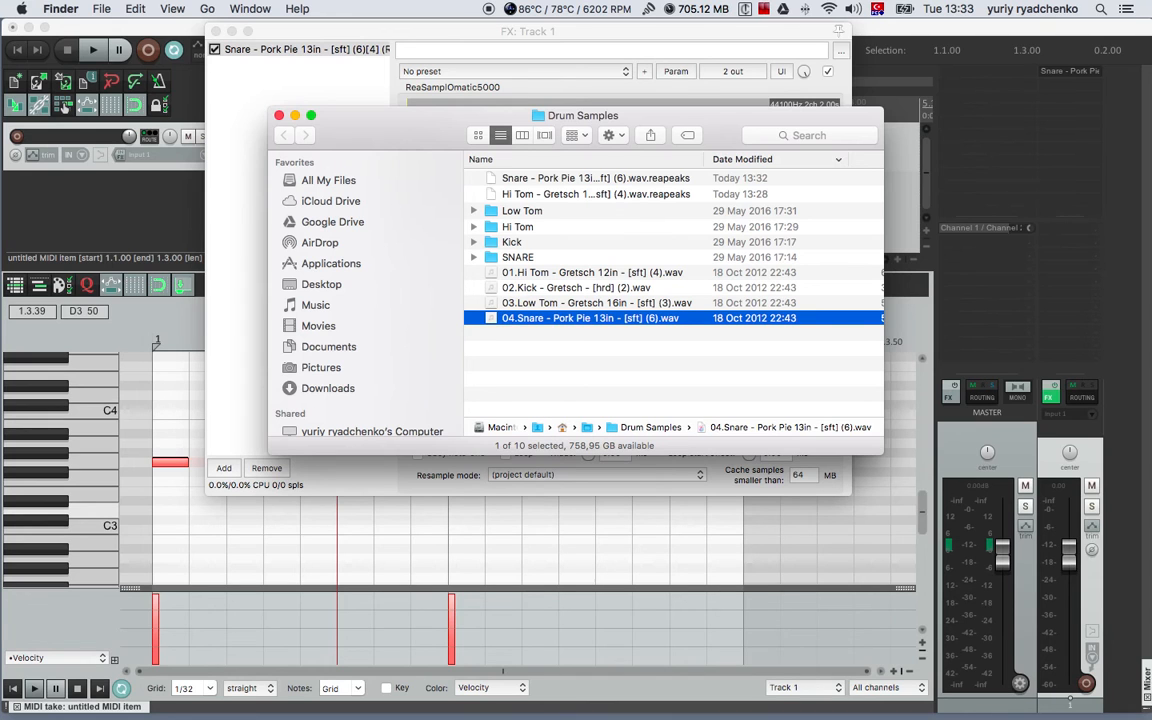
pyautogui.click(535, 35)
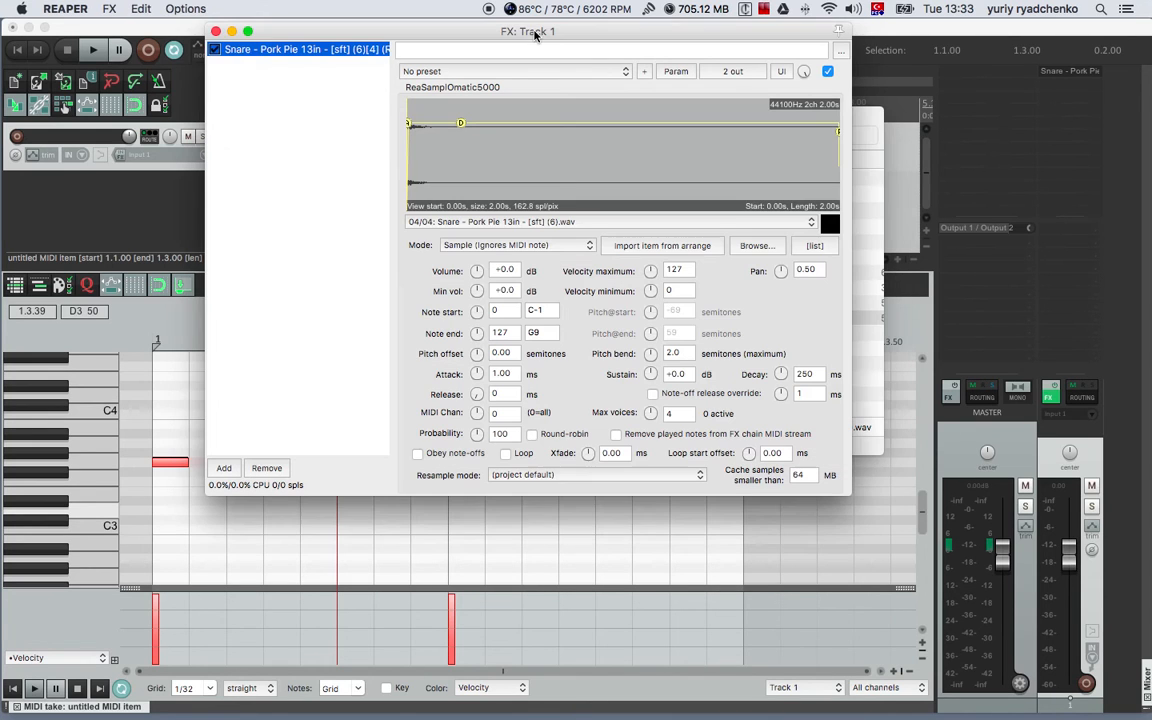
# - Load the four numbered WAV files, 01.Hi Tom through 04.Snare, from the Drum Samples folder into the sampler
pyautogui.click(758, 246)
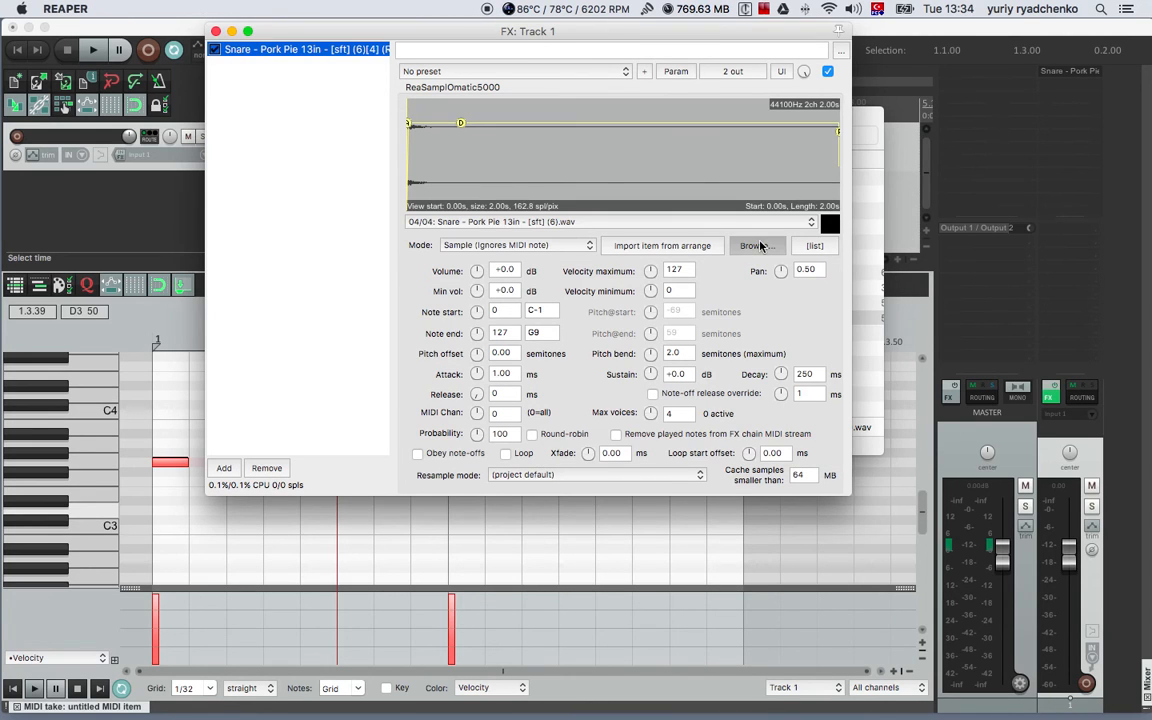
pyautogui.click(506, 255)
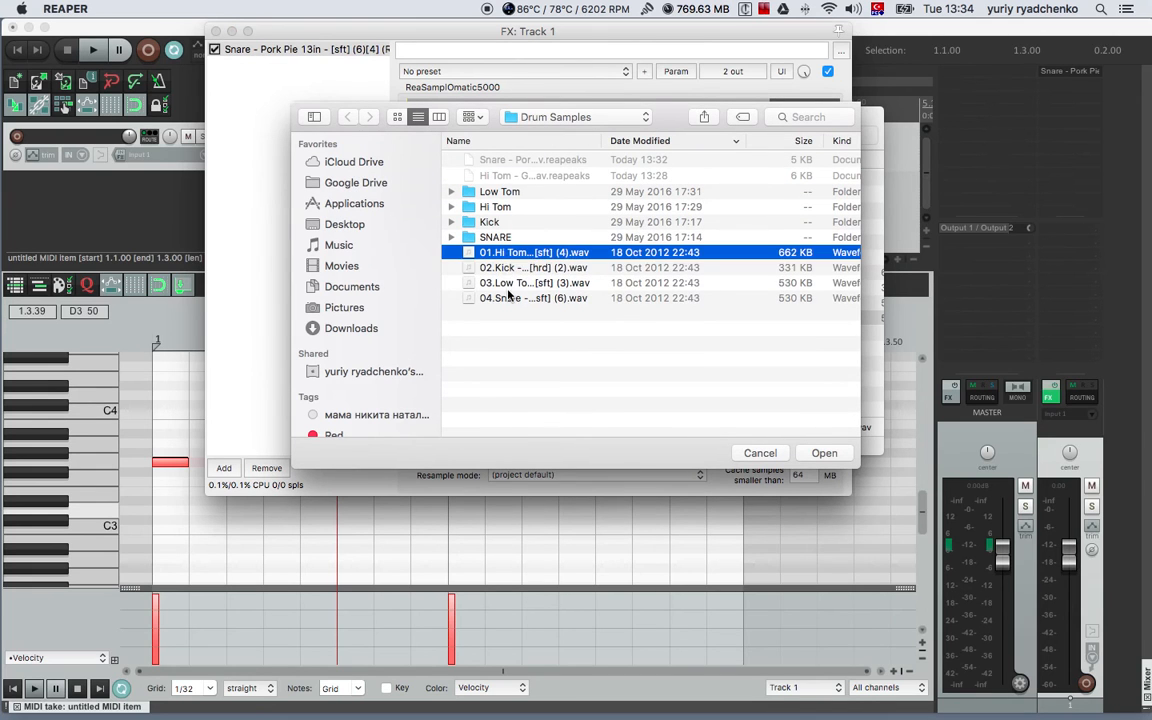
pyautogui.keyDown('shift'); pyautogui.click(507, 298); pyautogui.keyUp('shift')
pyautogui.press('Return')
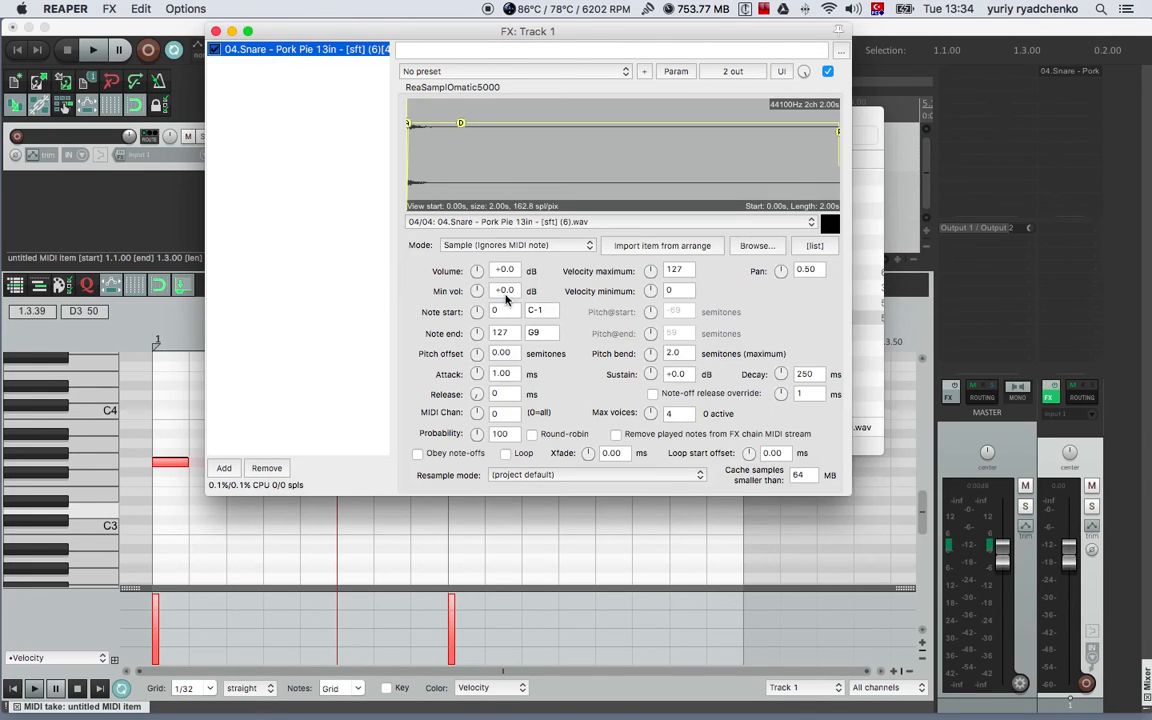
# - Move the FX window aside, close the Drum Samples Finder window and start playback of the looped MIDI item
pyautogui.moveTo(445, 23); pyautogui.dragTo(670, 19)
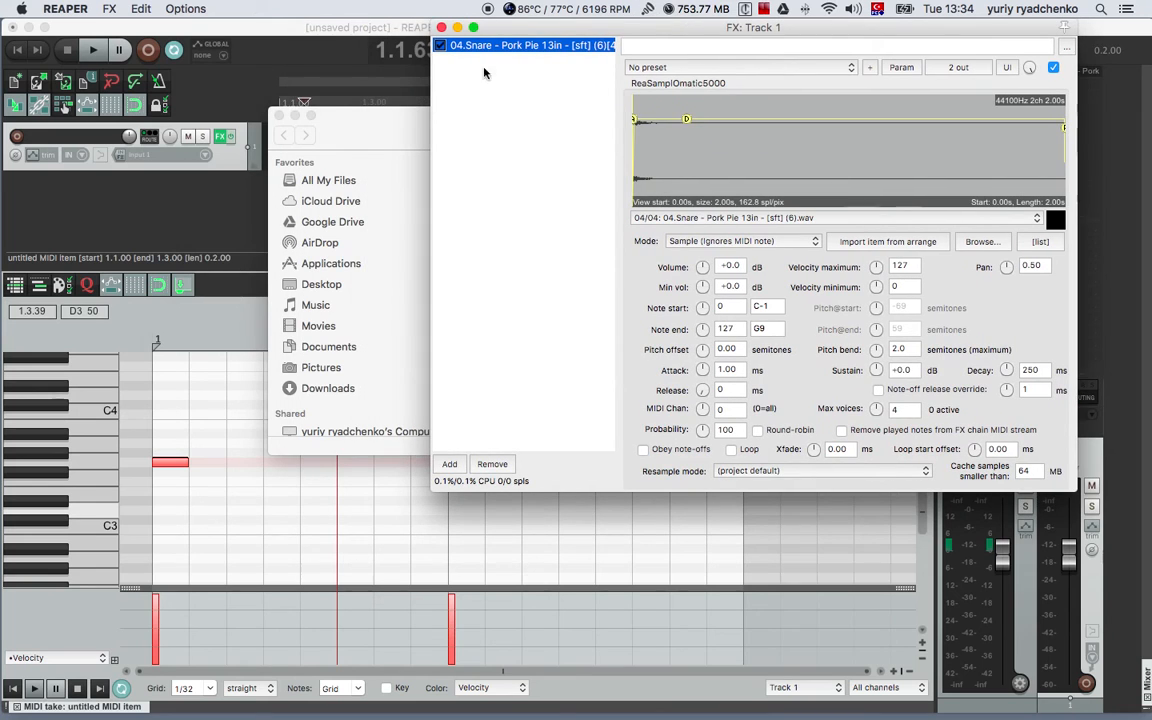
pyautogui.click(280, 115)
pyautogui.click(243, 472)
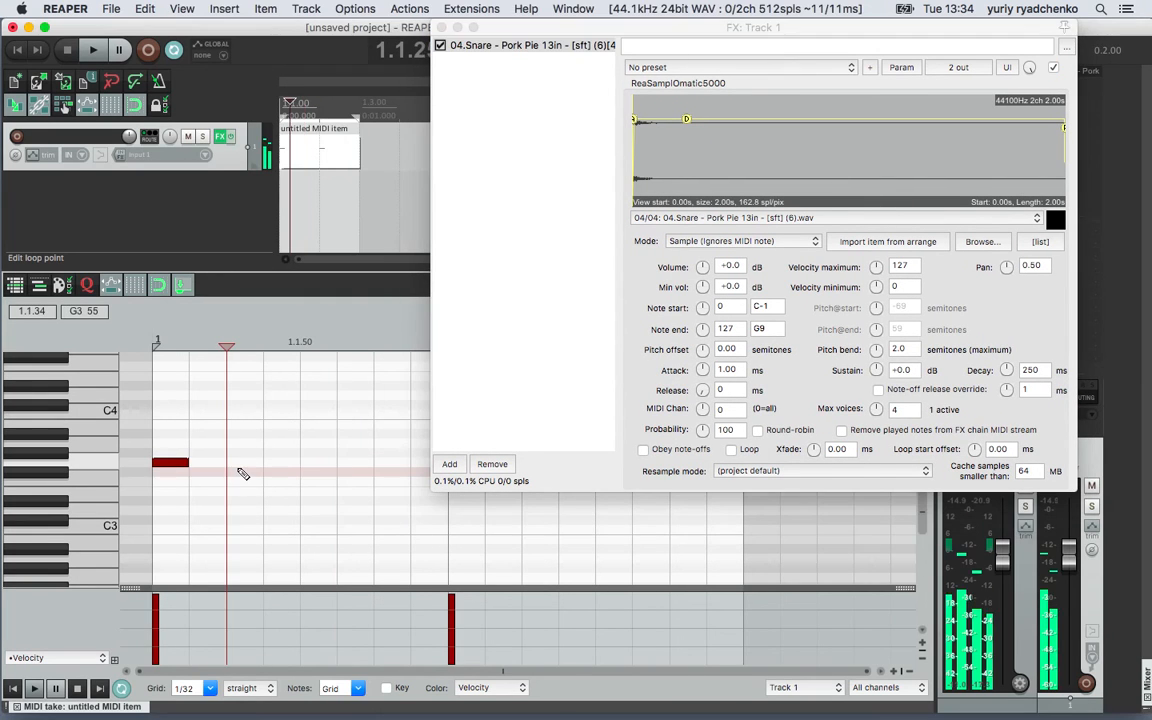
pyautogui.press('space')
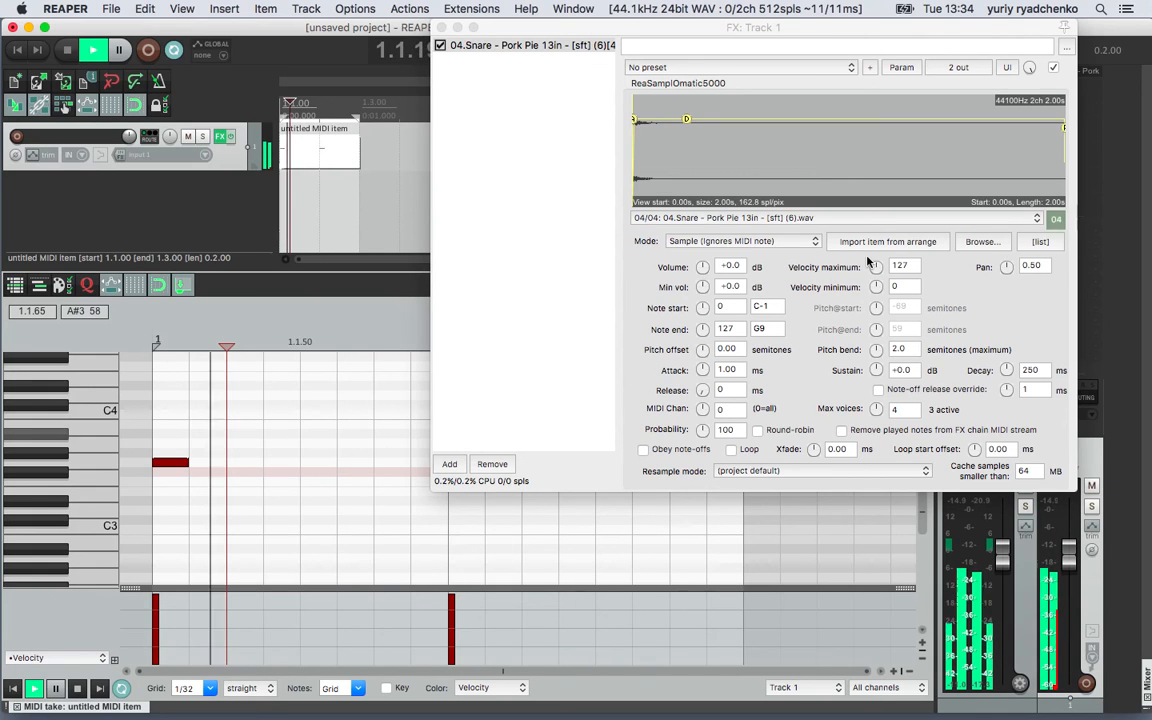
# - Switch to Finder and reopen the Drum Samples folder from the desktop to check the numbered sample order
pyautogui.press('super+Tab')
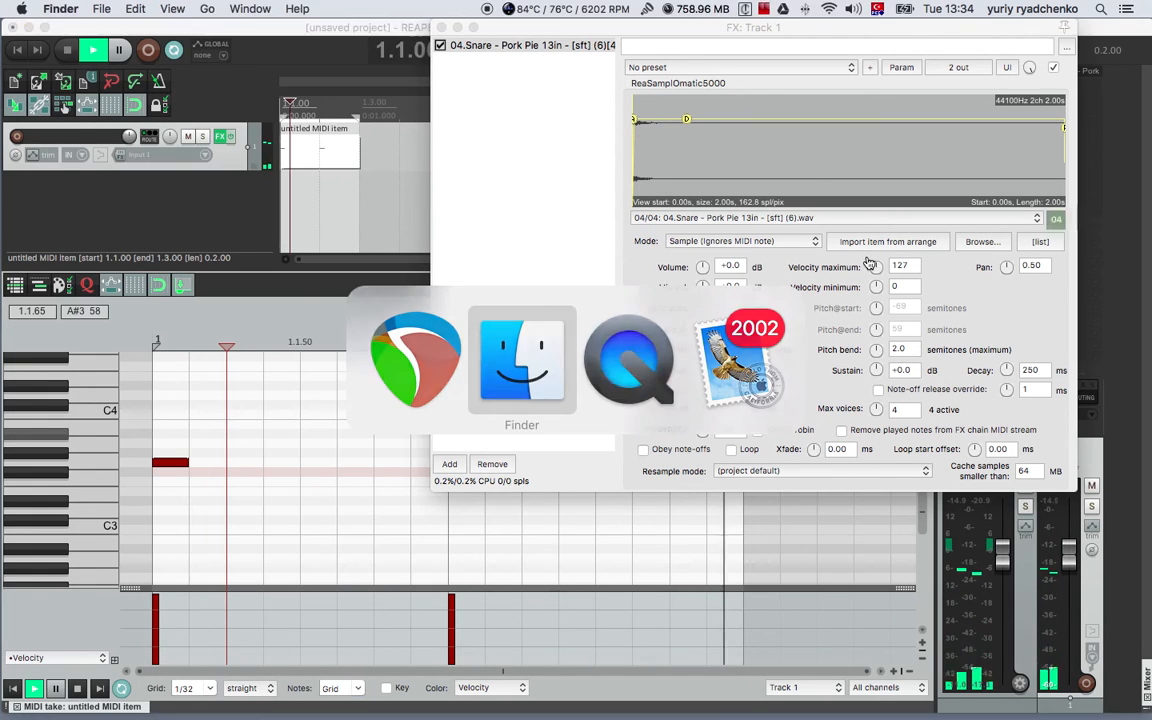
pyautogui.moveTo(1118, 32); pyautogui.dragTo(1101, 114)
pyautogui.moveTo(1027, 34); pyautogui.dragTo(938, 45)
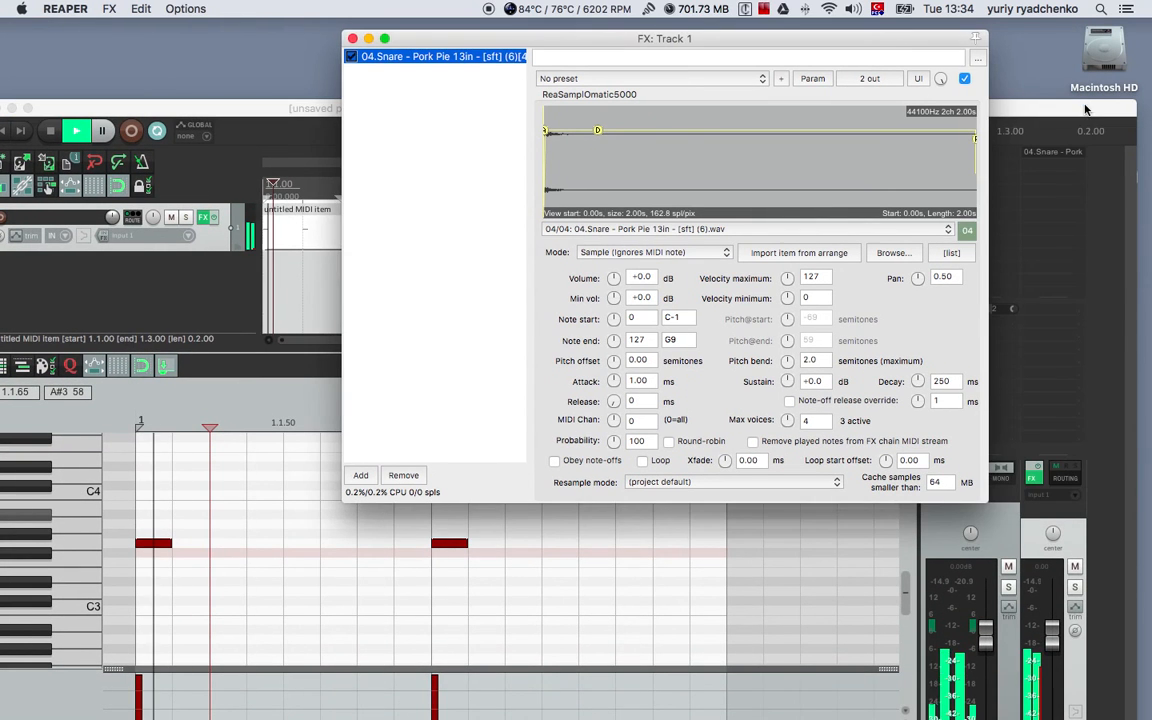
pyautogui.moveTo(1067, 110); pyautogui.dragTo(1059, 191)
pyautogui.click(1118, 141)
pyautogui.doubleClick(1118, 141)
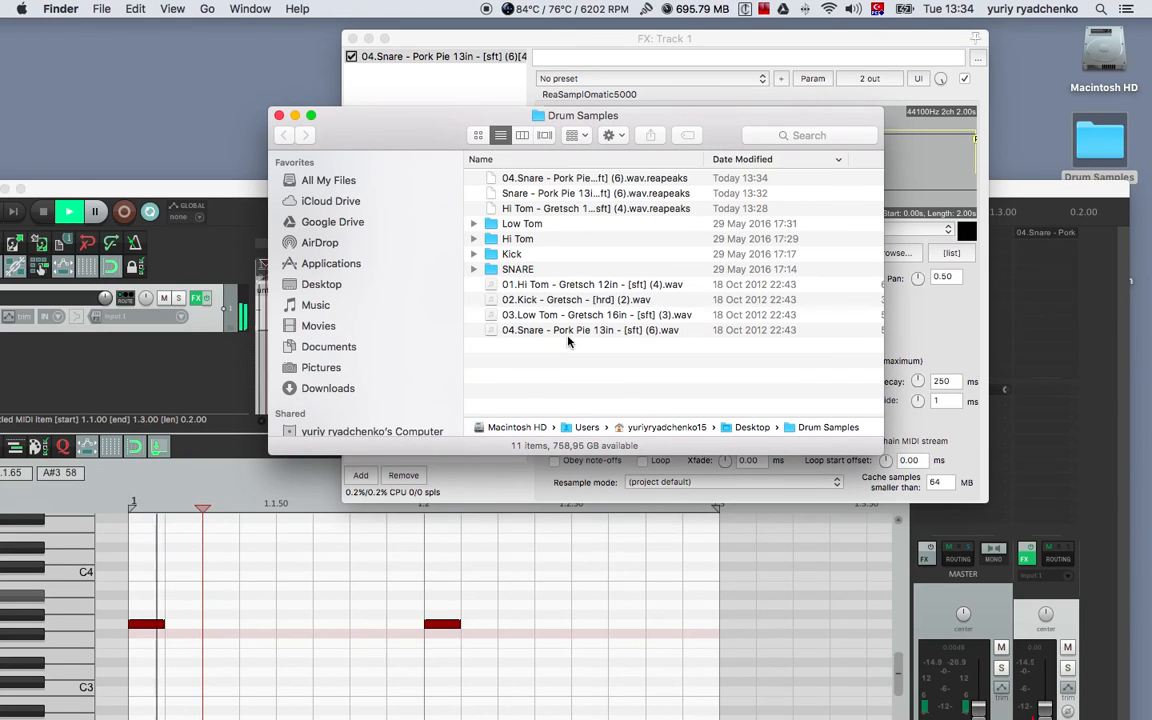
# - Move the project and FX windows back into place and lower the second note's velocity to less than half
pyautogui.moveTo(226, 190); pyautogui.dragTo(249, 21)
pyautogui.moveTo(435, 38); pyautogui.dragTo(447, 33)
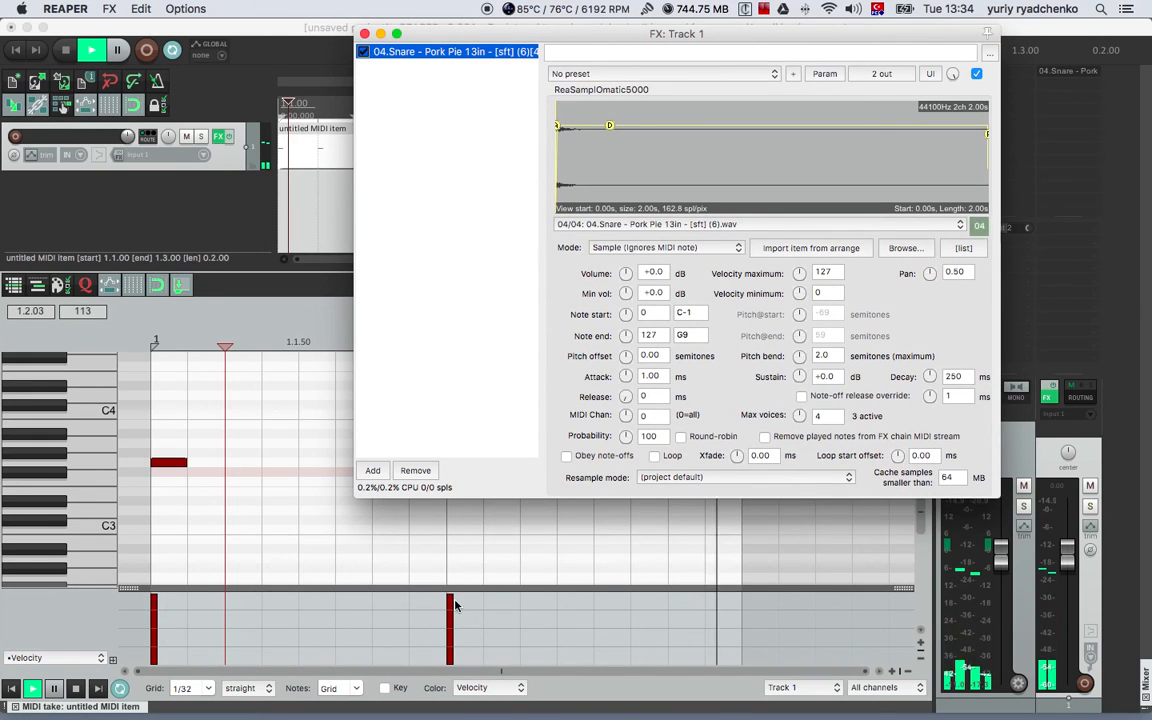
pyautogui.moveTo(449, 597); pyautogui.dragTo(449, 647)
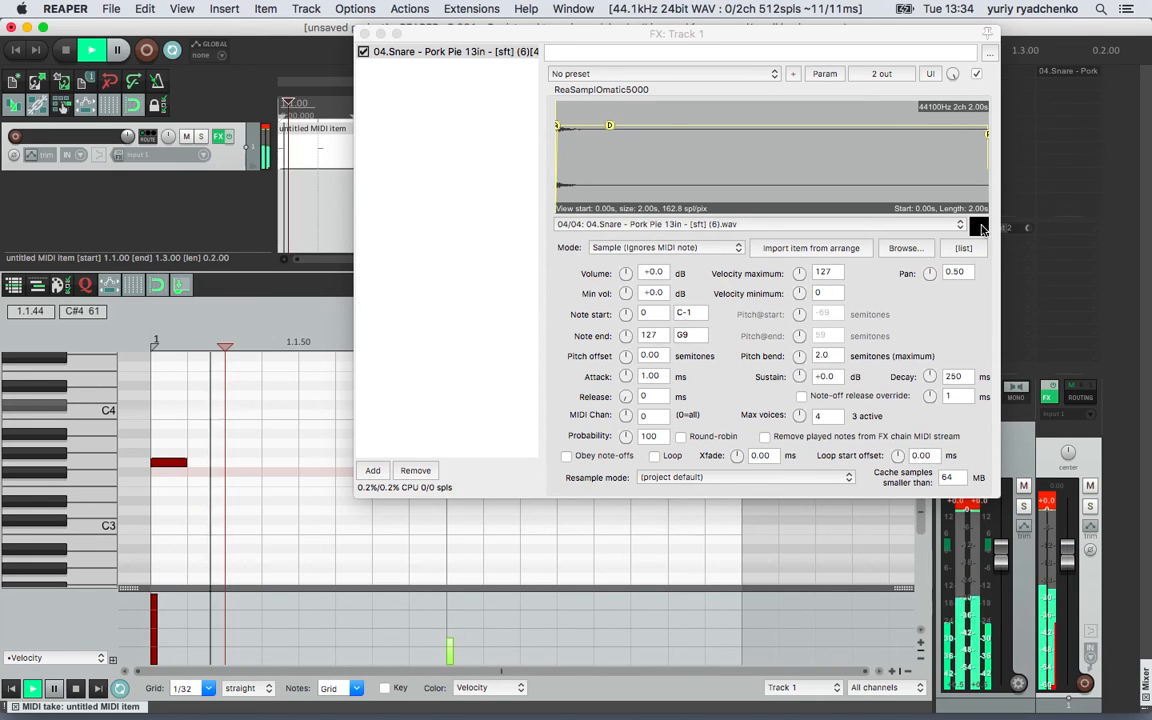
# - Check the numbered sample order in Finder, then lower the second note's velocity to about 28 and raise the system volume
pyautogui.press('super+Tab')
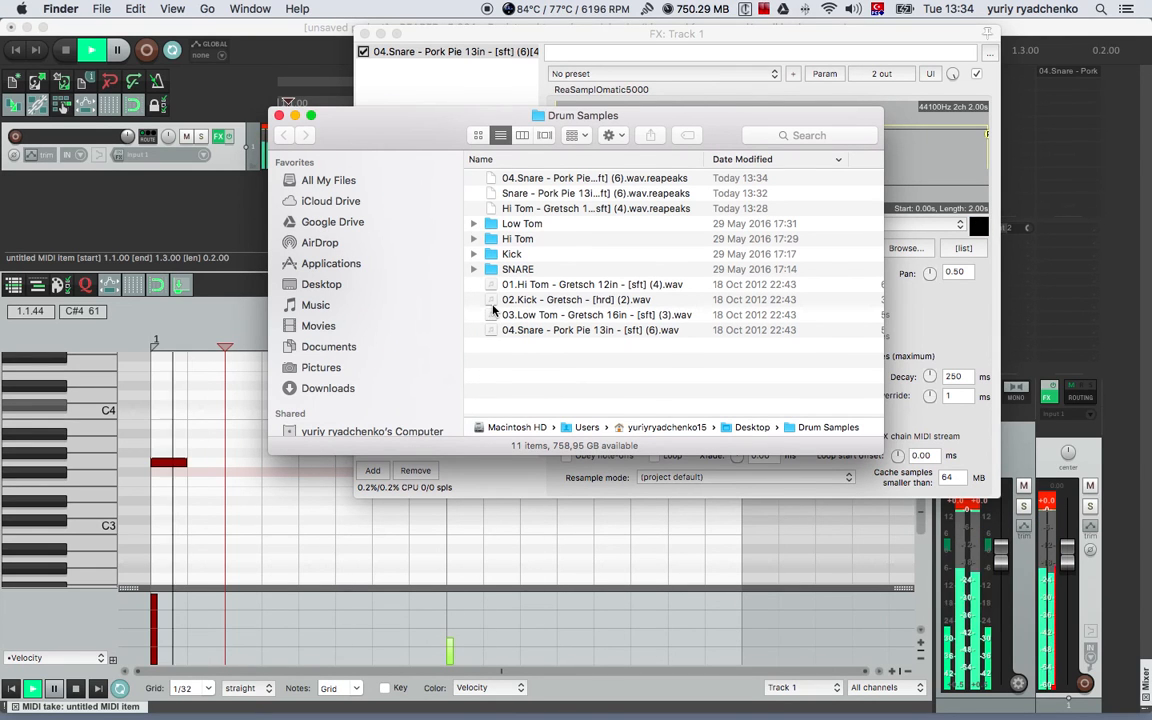
pyautogui.click(212, 325)
pyautogui.moveTo(450, 643); pyautogui.dragTo(449, 657)
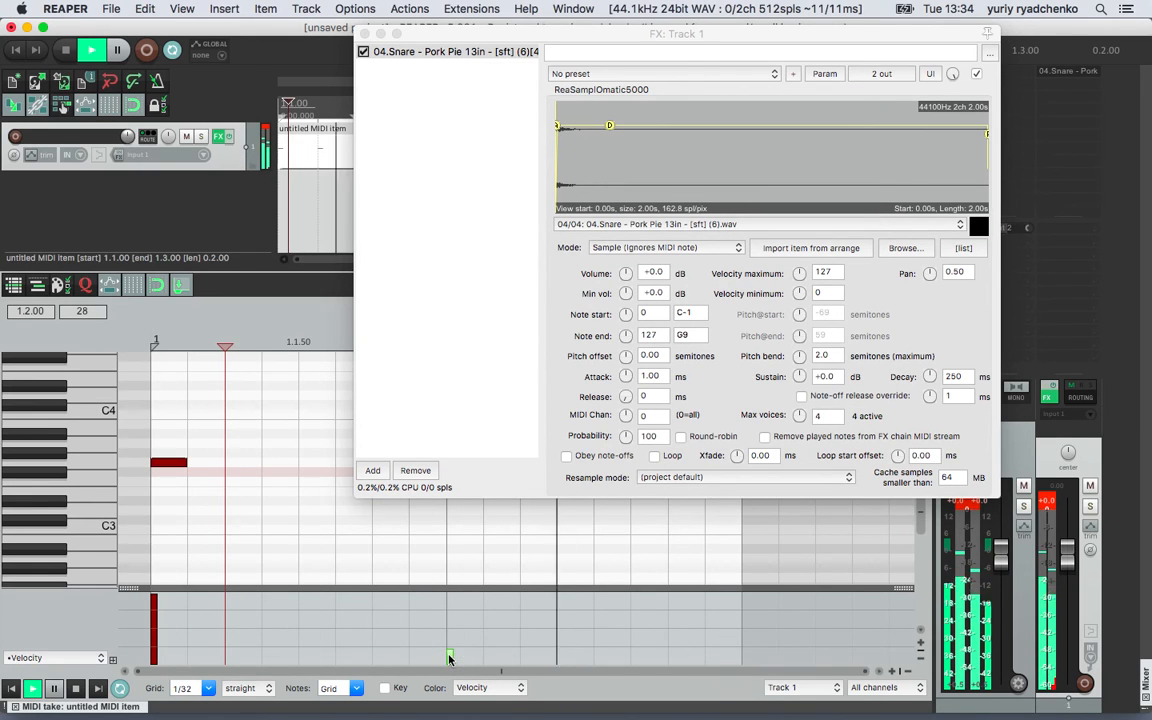
pyautogui.press('XF86AudioRaiseVolume')
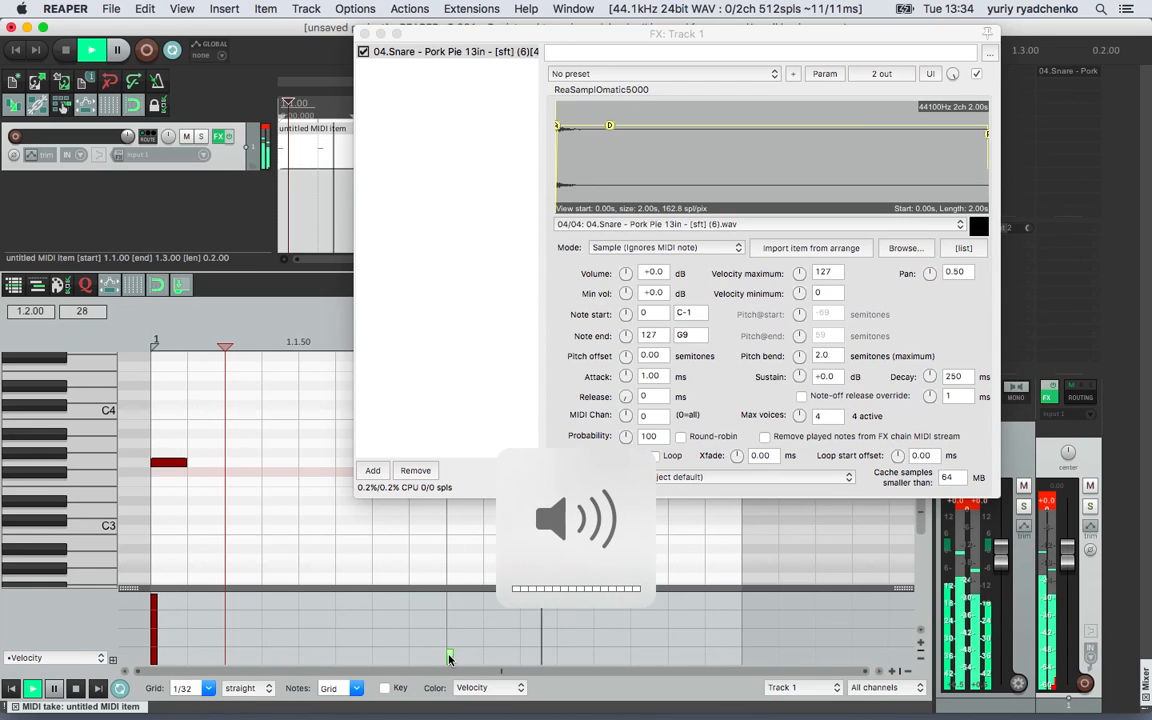
# - Raise the second note's velocity to about two-thirds of full to audition another sample, and stop playback
pyautogui.moveTo(450, 650); pyautogui.dragTo(452, 619)
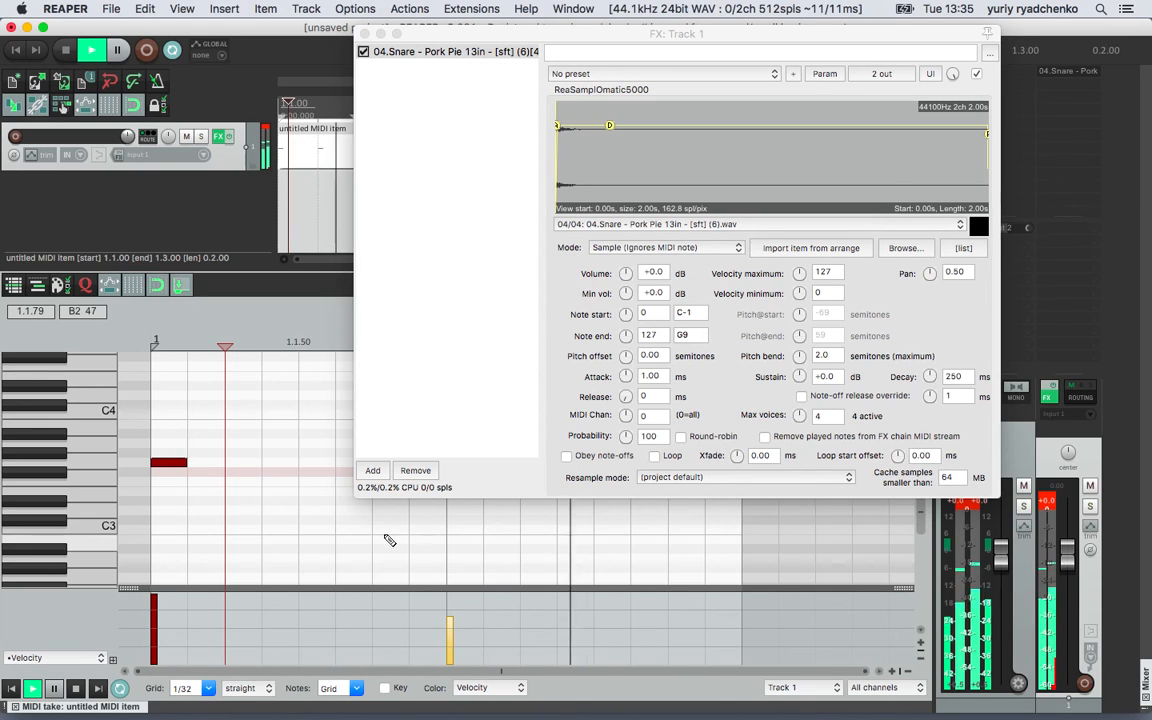
pyautogui.press('space')
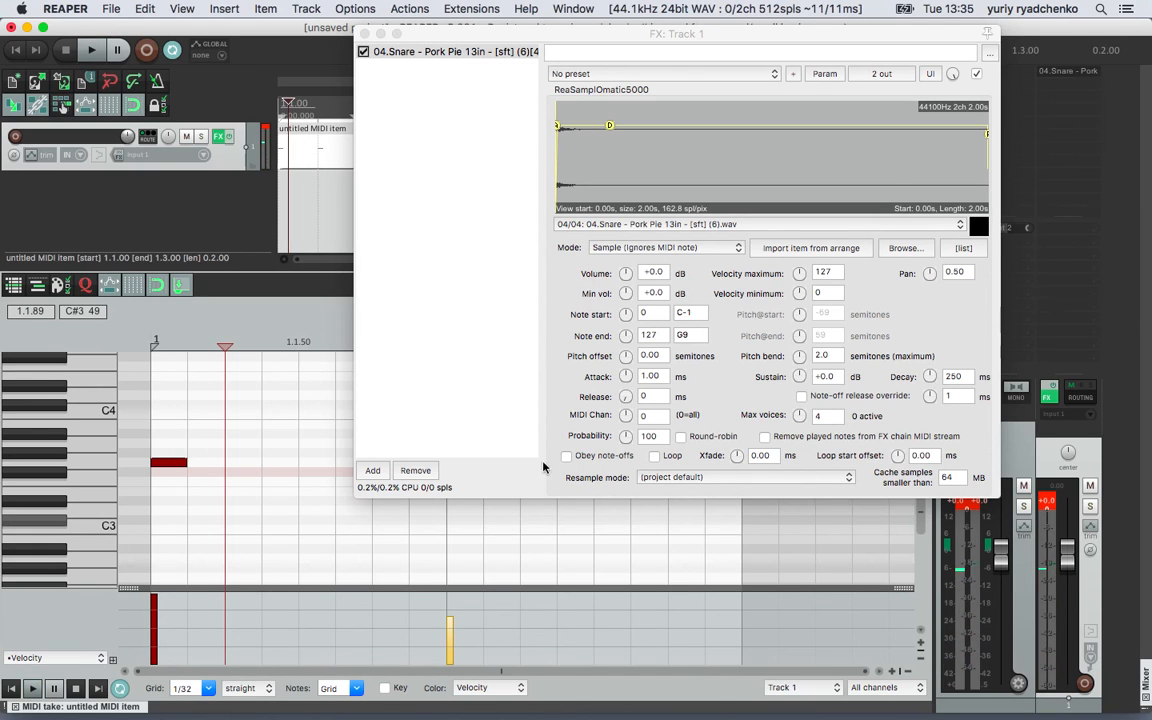
pyautogui.press('super+Tab')
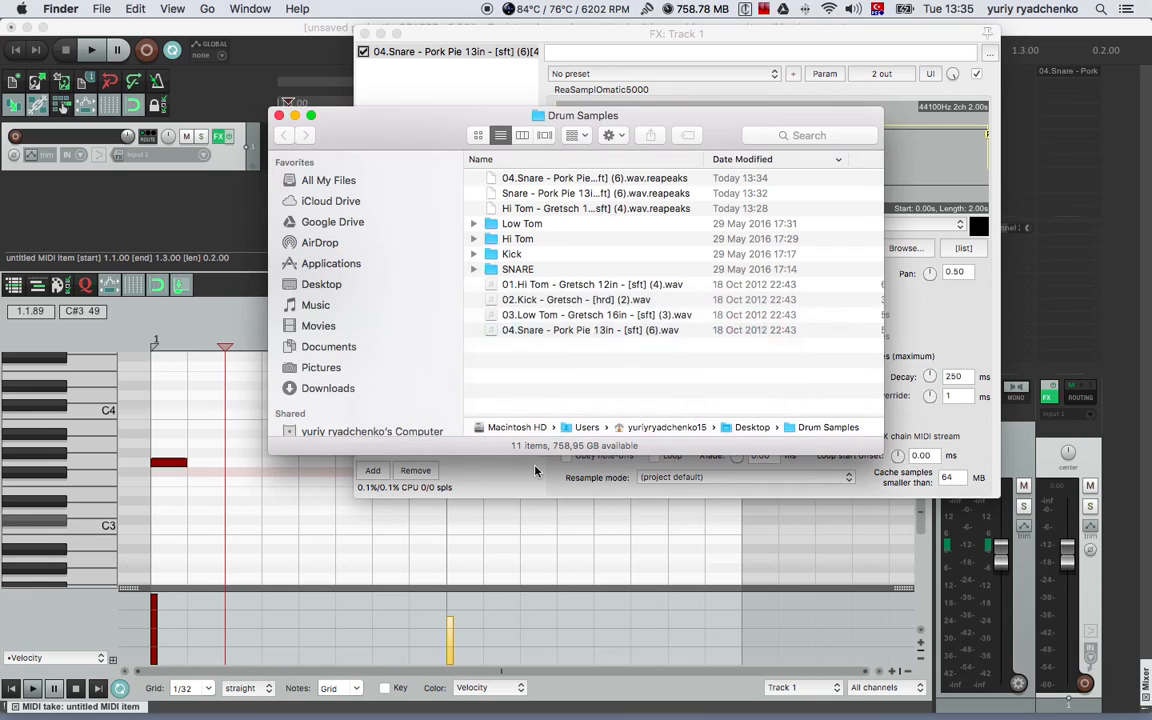
pyautogui.click(331, 31)
pyautogui.moveTo(456, 40); pyautogui.dragTo(446, 58)
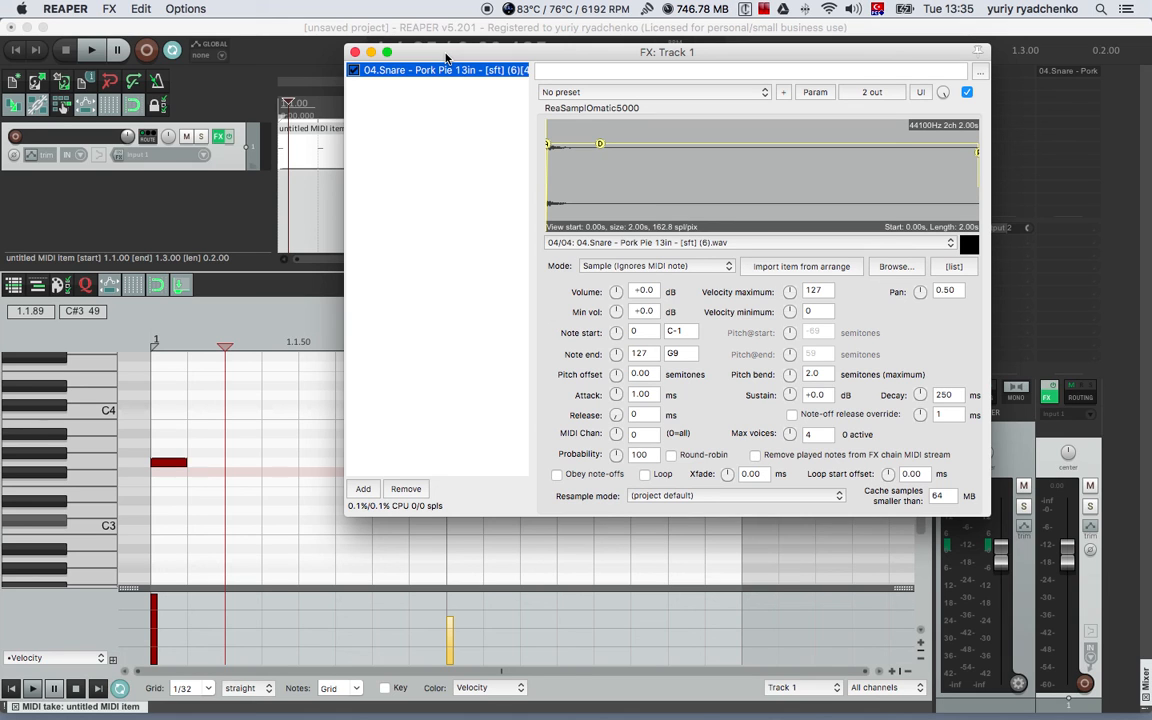
pyautogui.moveTo(446, 58); pyautogui.dragTo(474, 40)
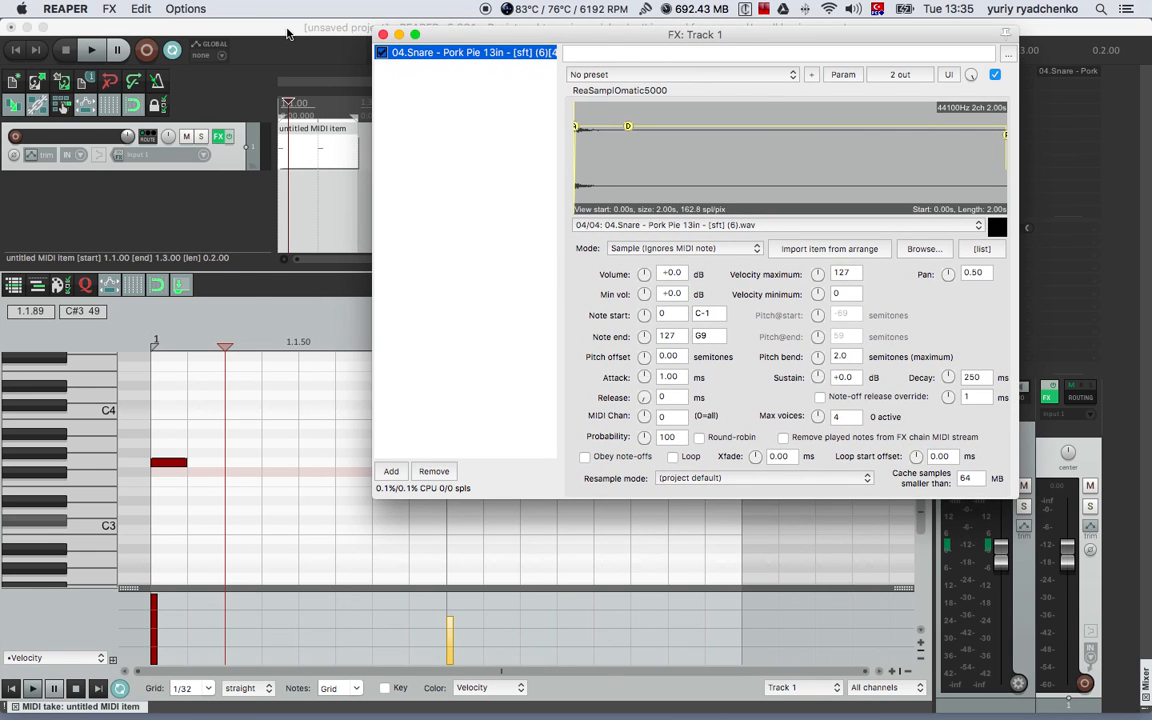
pyautogui.click(287, 34)
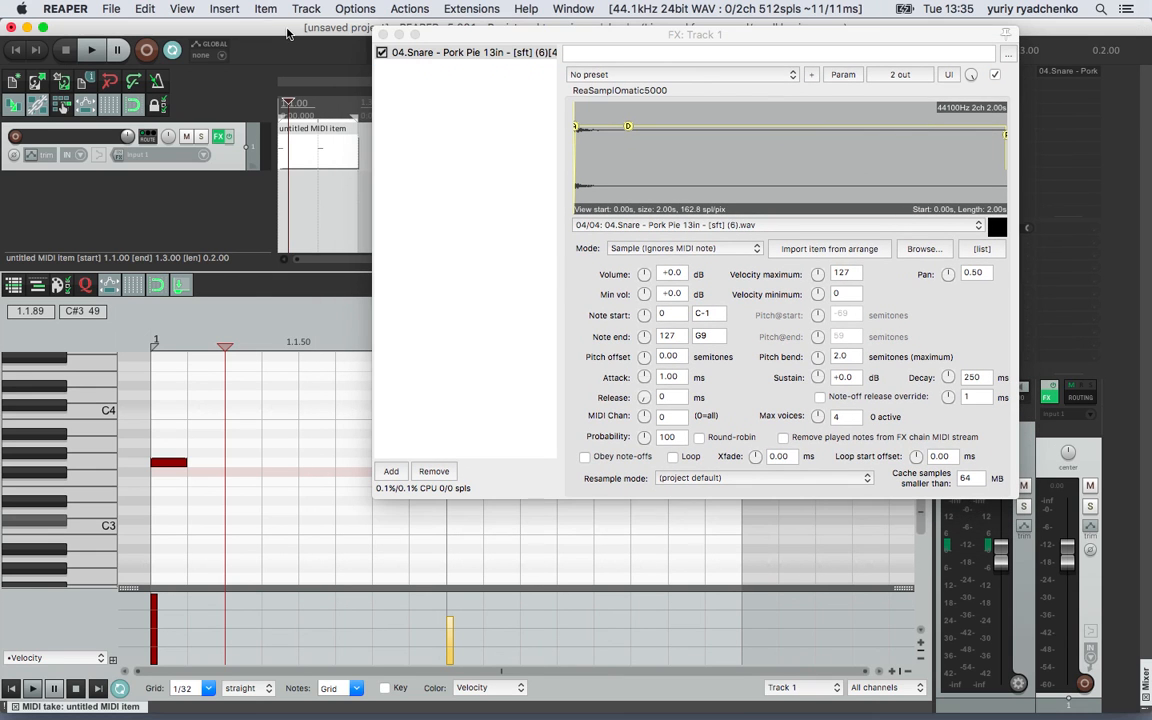
pyautogui.click(510, 34)
pyautogui.moveTo(510, 34); pyautogui.dragTo(498, 31)
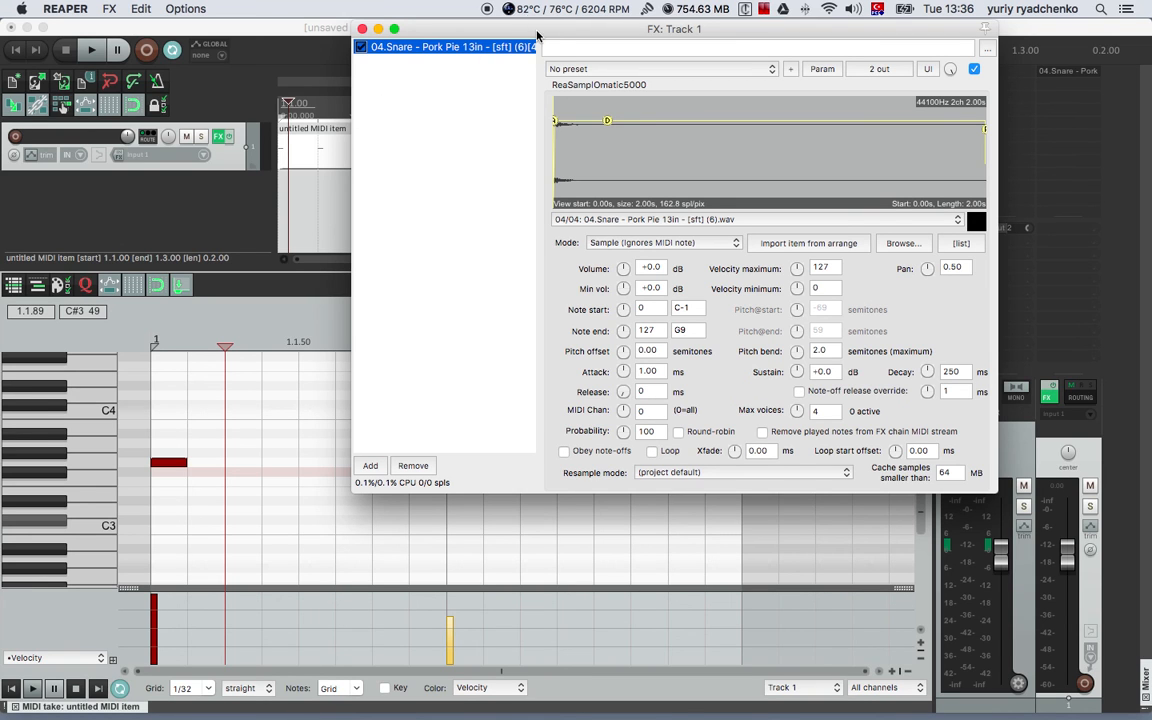
pyautogui.moveTo(537, 35); pyautogui.dragTo(514, 33)
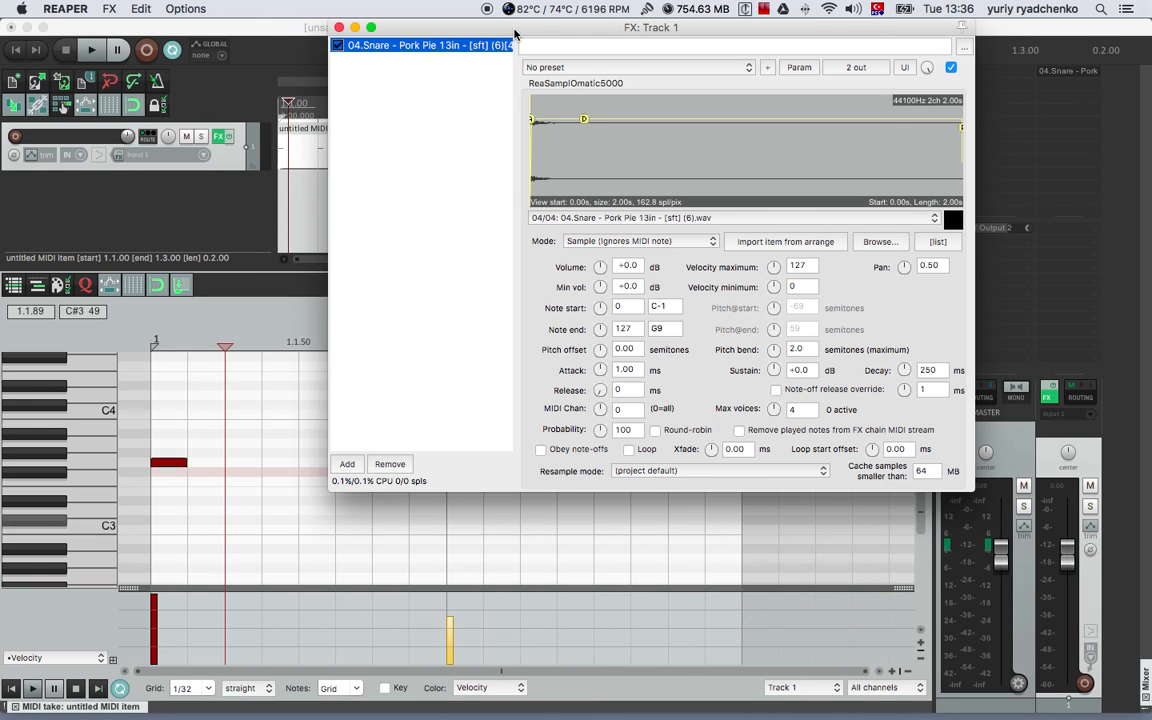